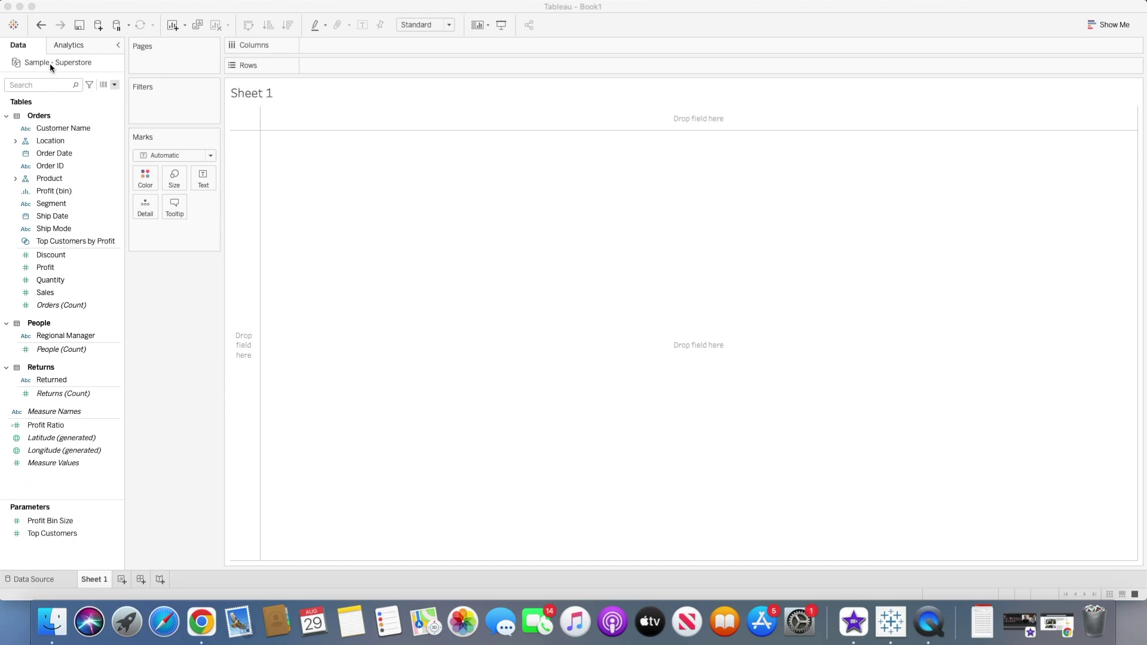
Build a horizontal bar chart showing Sales by product Category.
click(43, 180)
drag(42, 180, 351, 65)
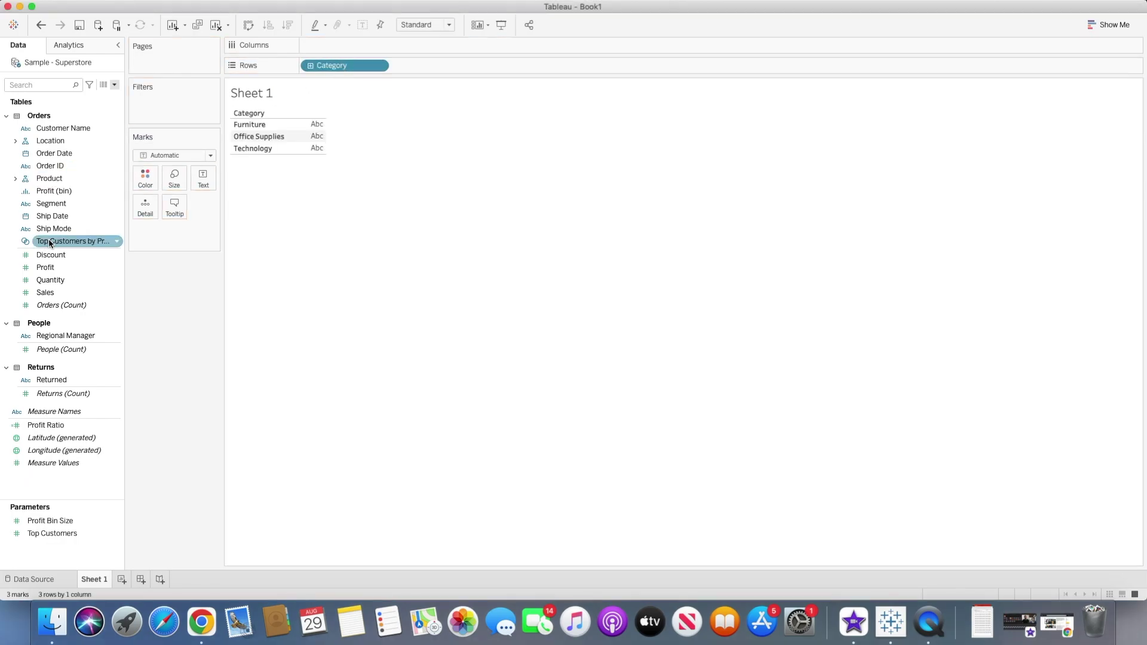
click(50, 293)
double_click(50, 293)
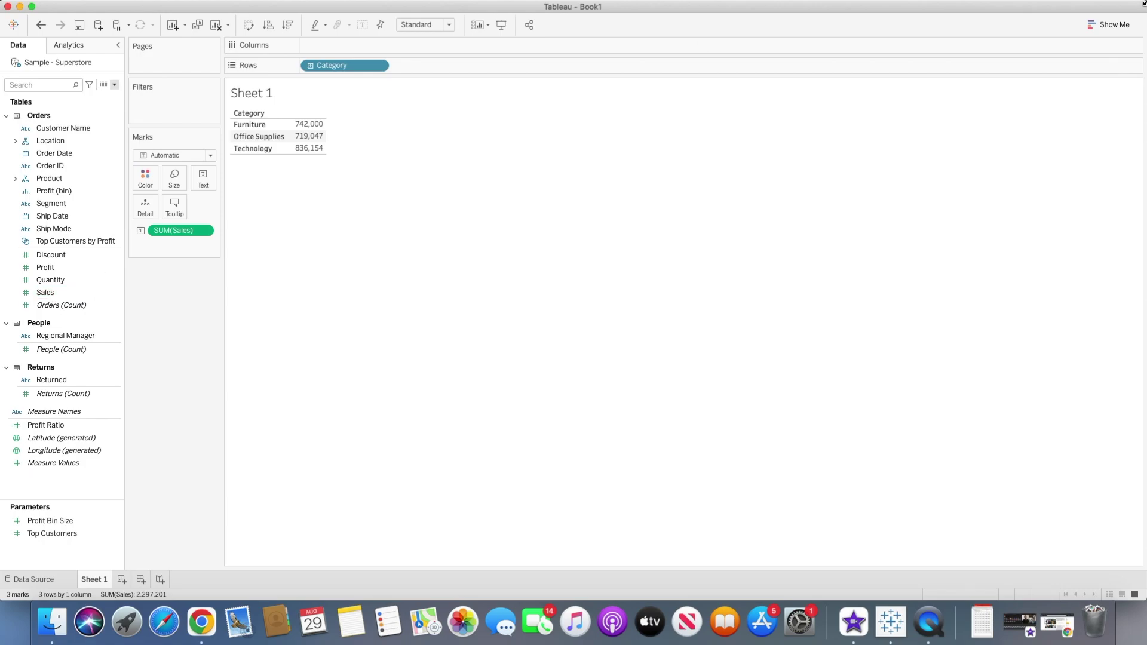
click(1106, 25)
click(1048, 113)
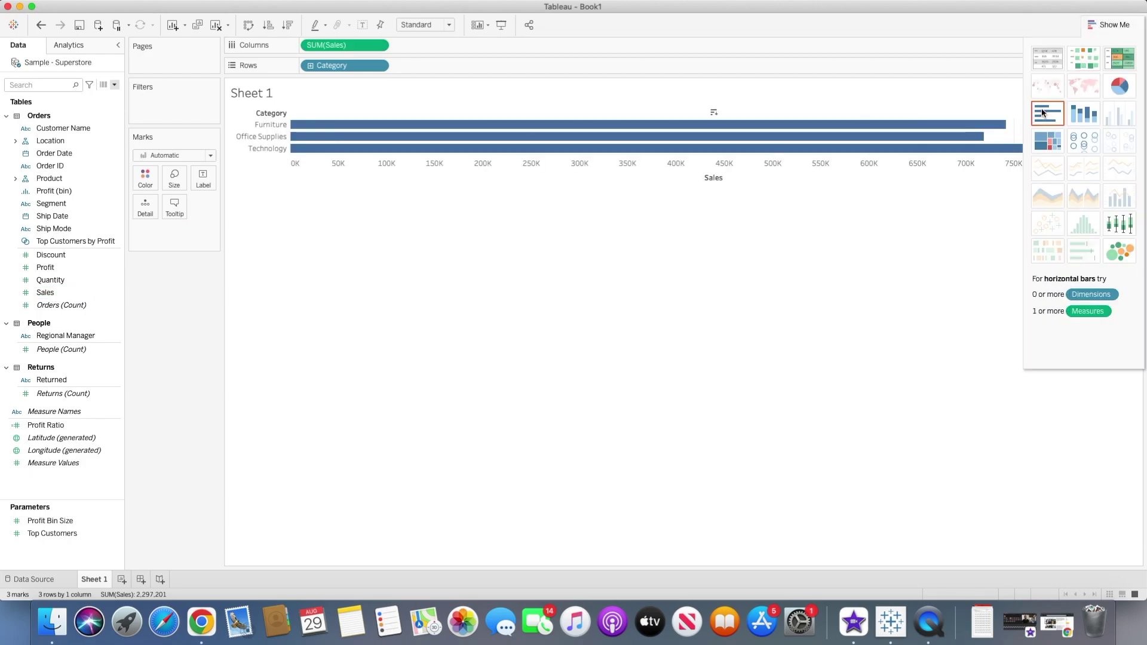
Expand the rows from Category down to Sub-Category and remove Category from the view.
click(310, 66)
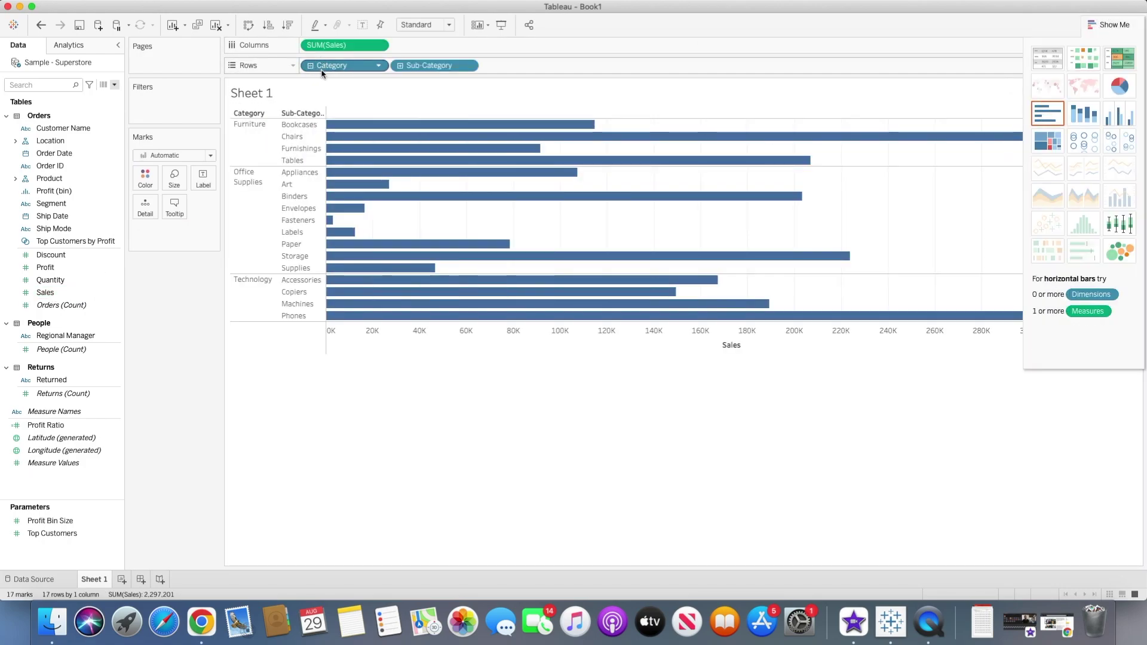
click(1111, 25)
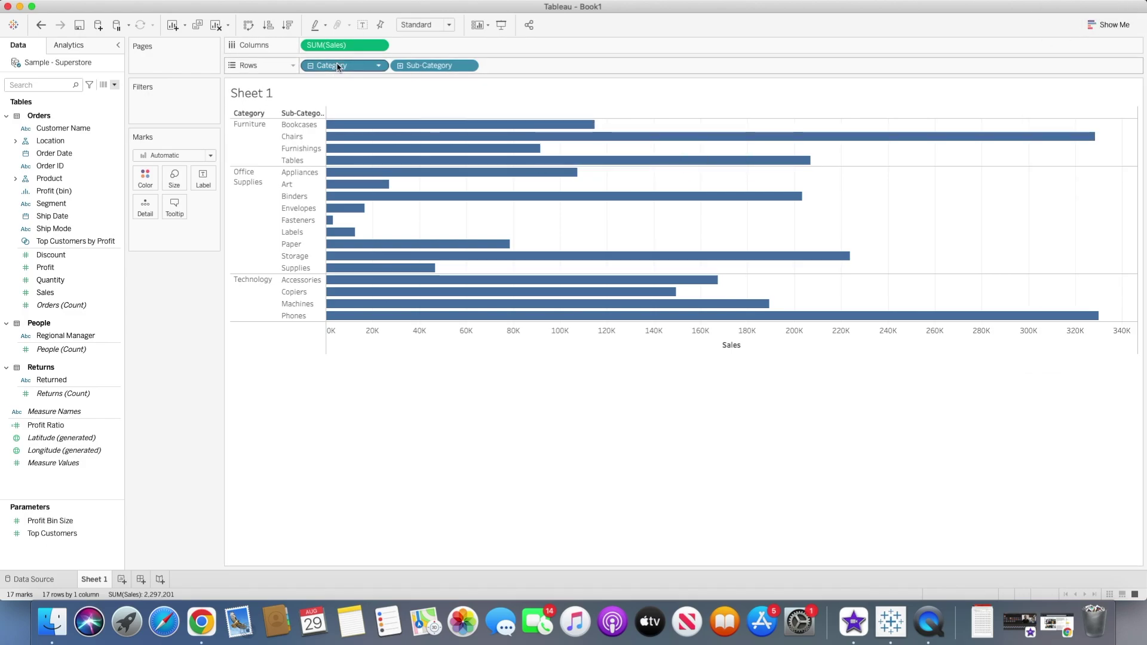
drag(339, 67, 150, 325)
Show mark labels on the bars and sort the sub-categories in descending order of Sales.
mouse_move(295, 256)
click(201, 185)
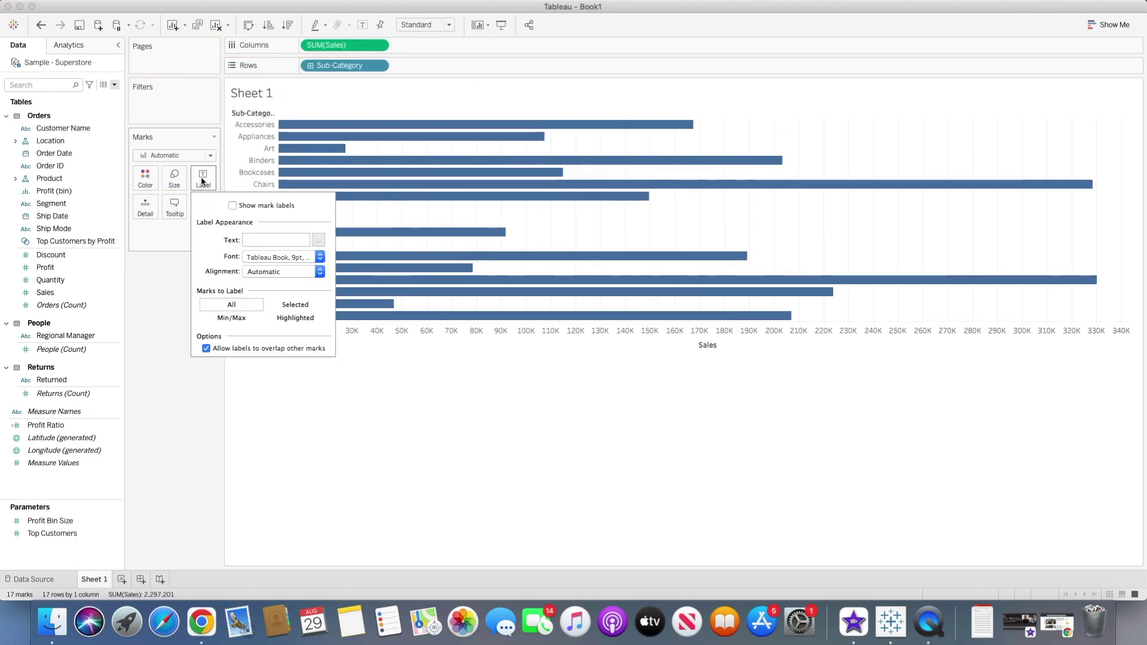
click(232, 206)
click(159, 265)
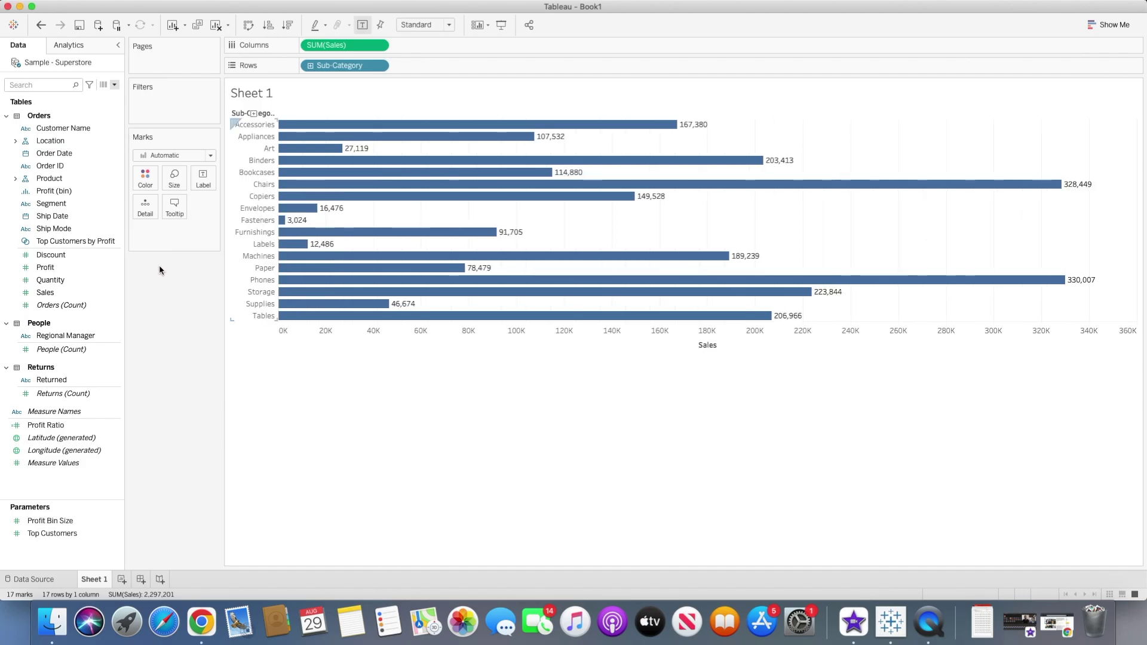
click(286, 26)
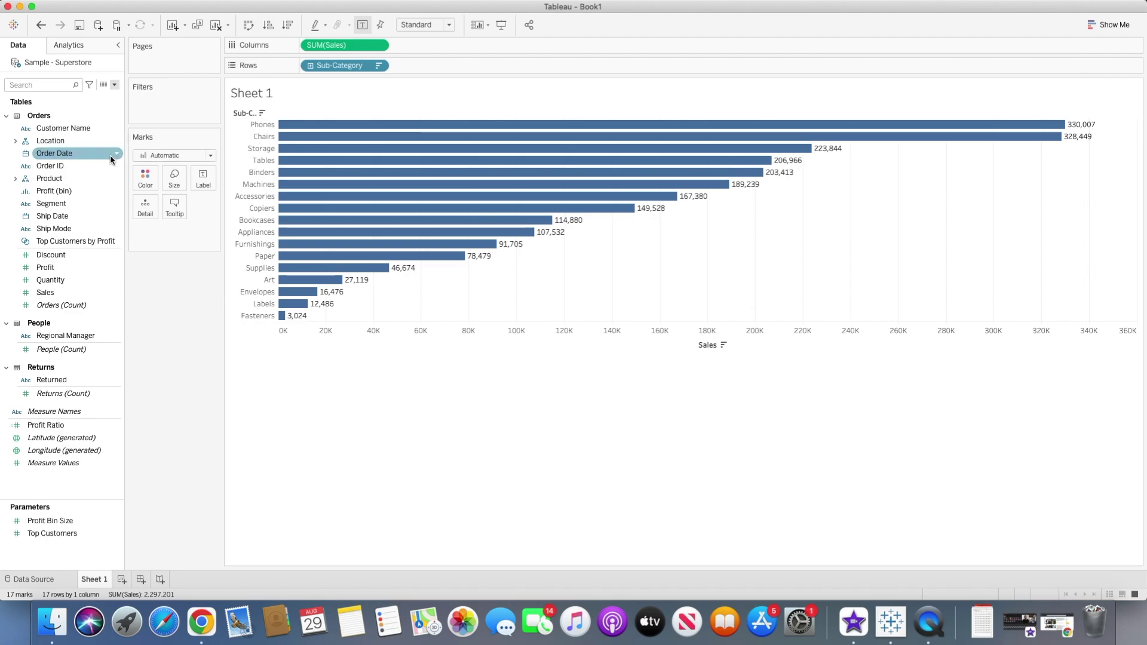
Add a range-of-dates filter on Order Date from 3/1/2018 to 30/12/2021.
drag(83, 155, 164, 119)
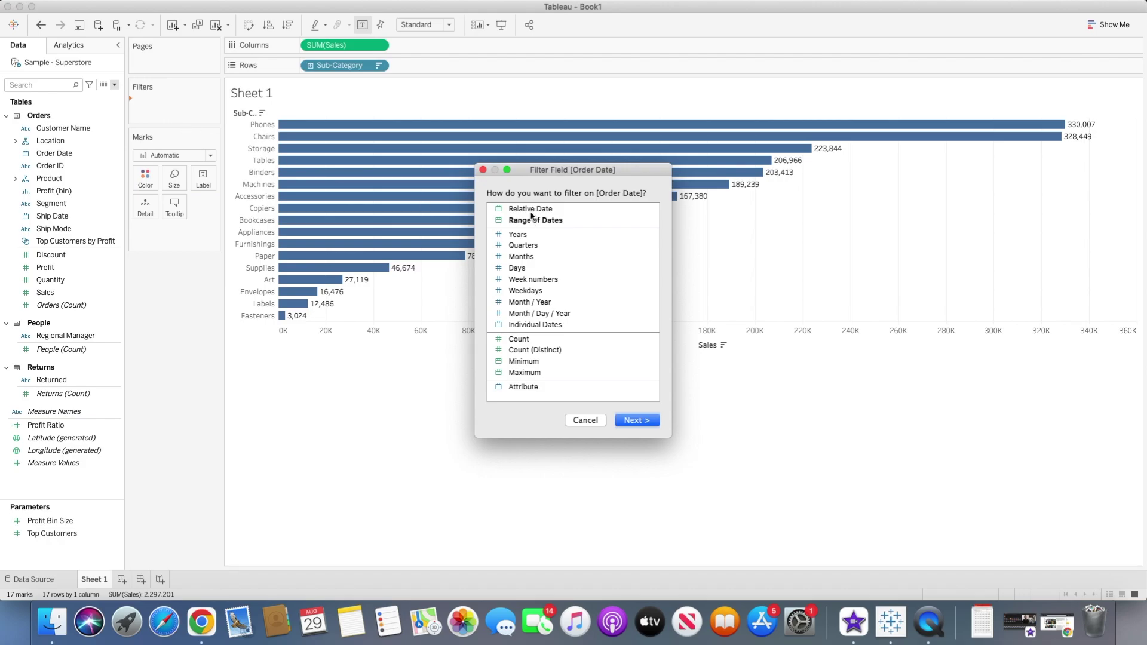
key(Escape)
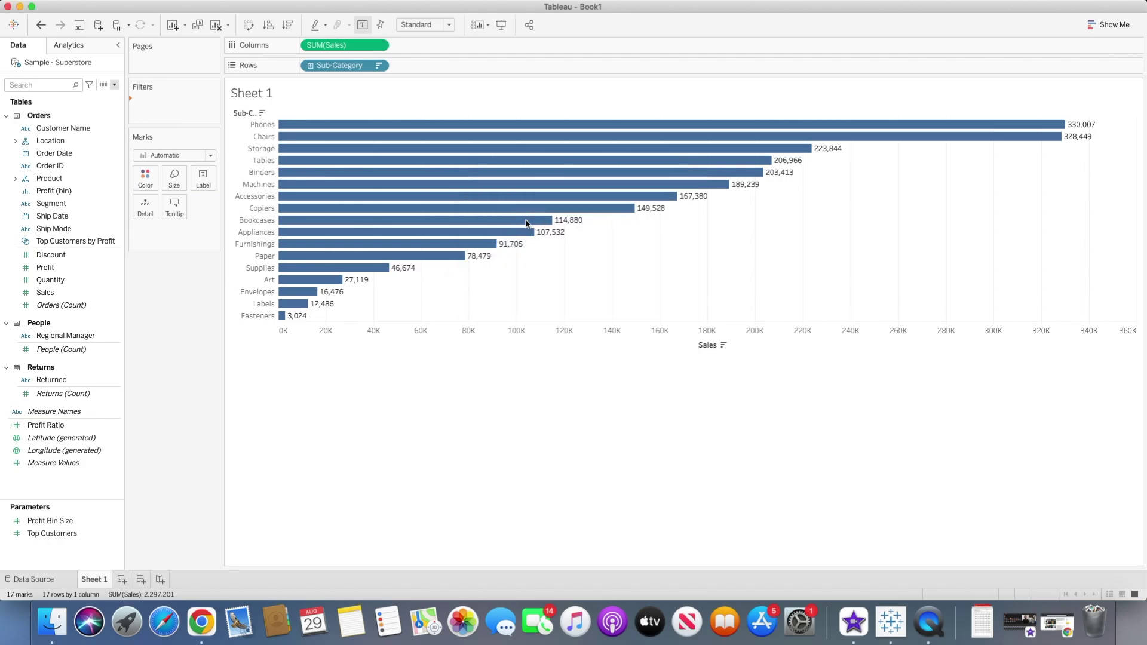
click(476, 297)
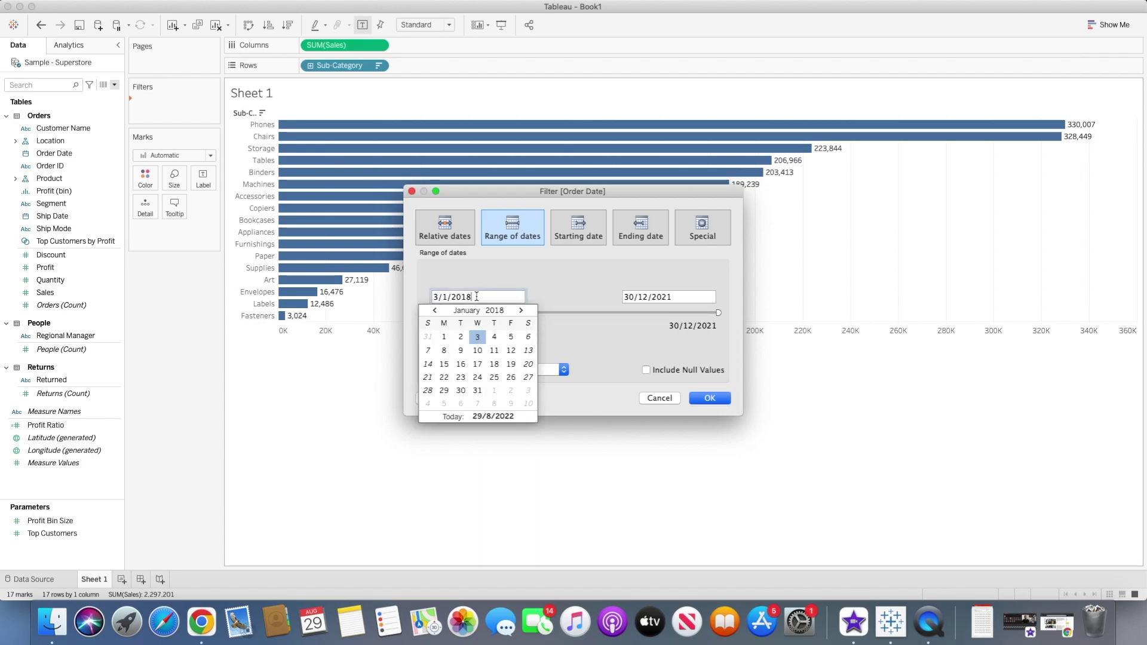
click(660, 297)
click(543, 266)
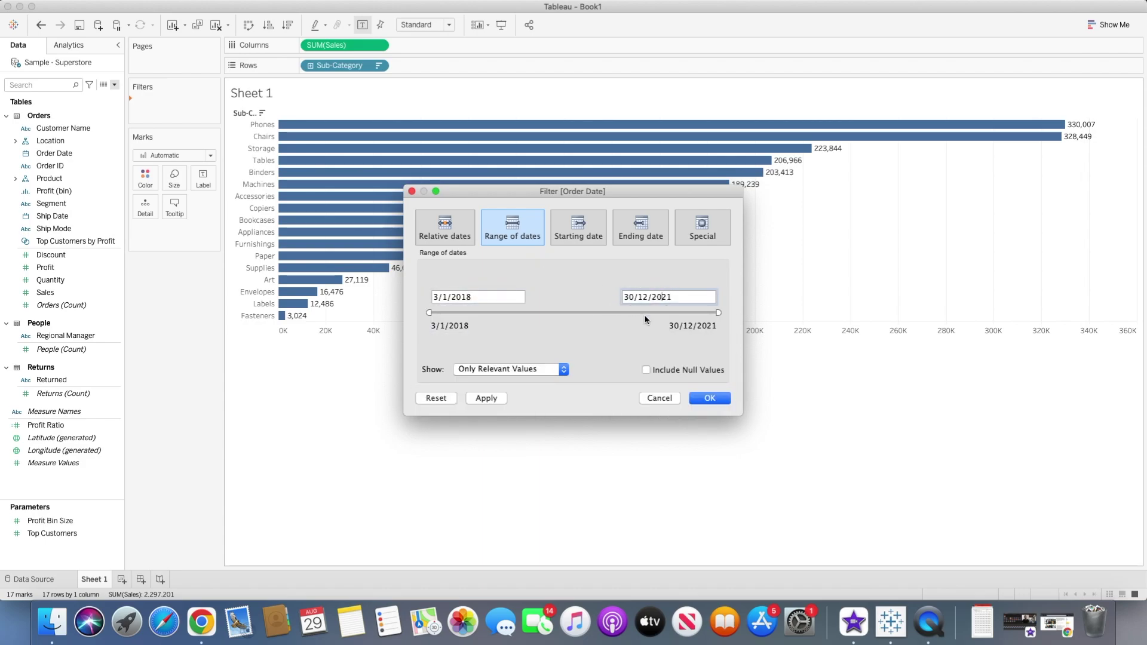
click(710, 399)
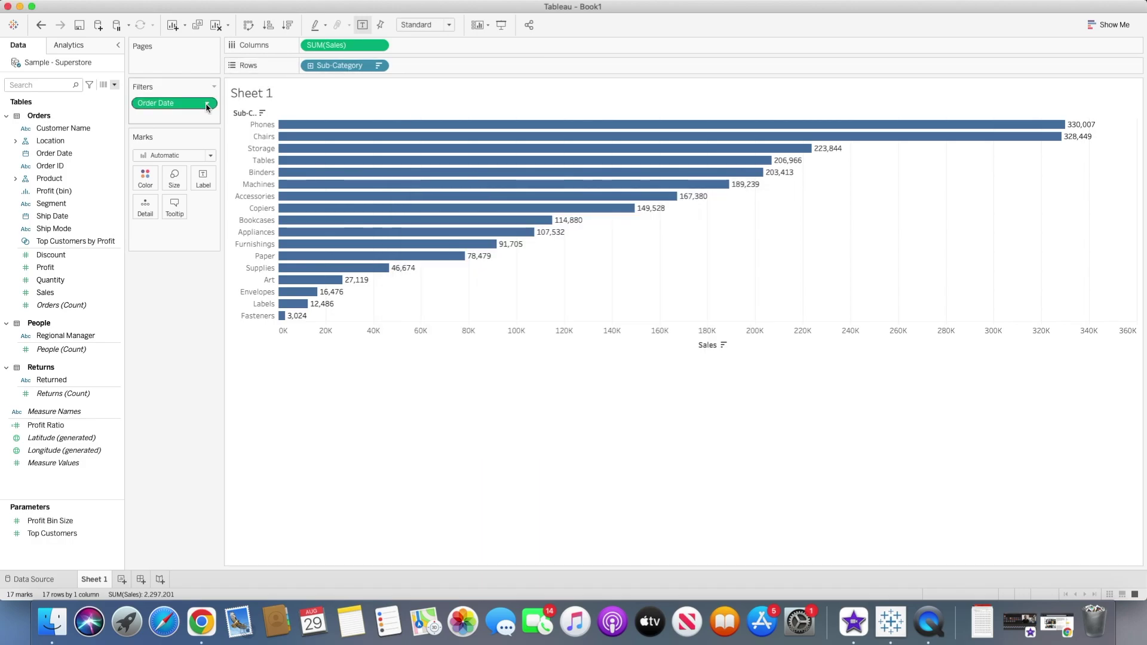
Display the Order Date filter control beside the chart and move its range start to 22/6/2020.
click(208, 104)
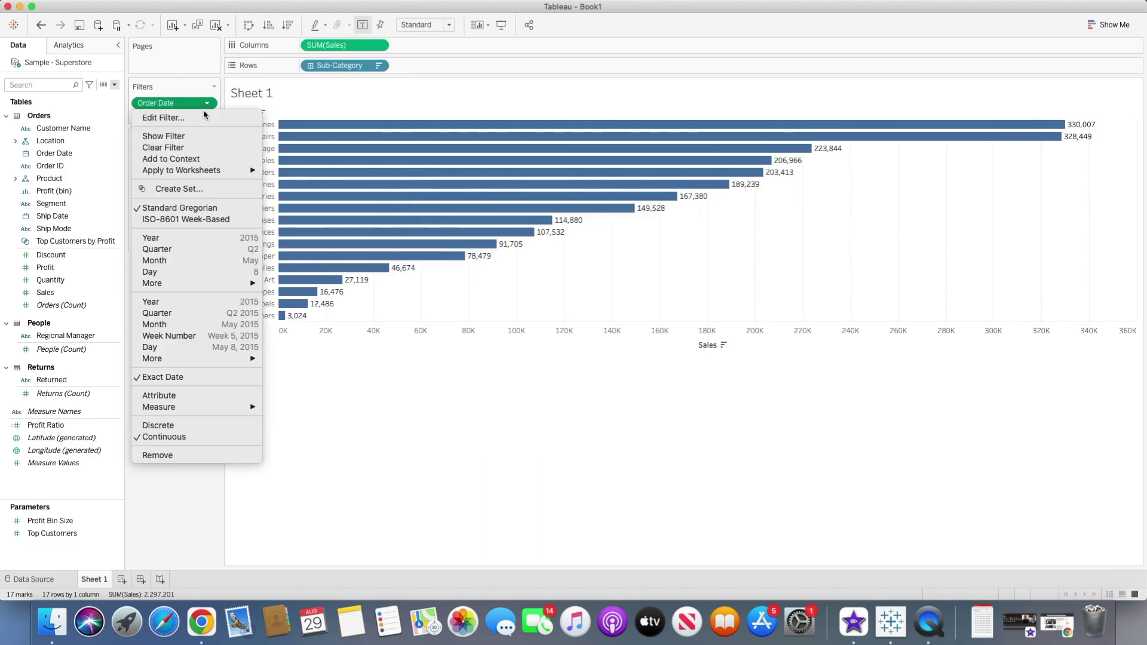
click(186, 136)
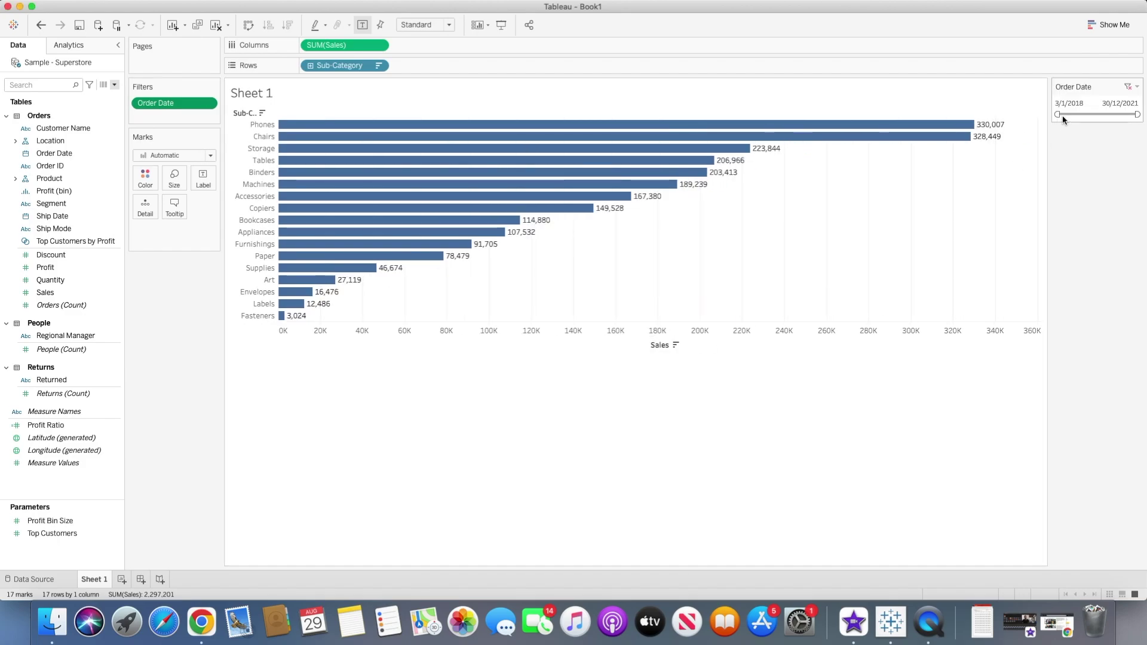
drag(1059, 114, 1105, 114)
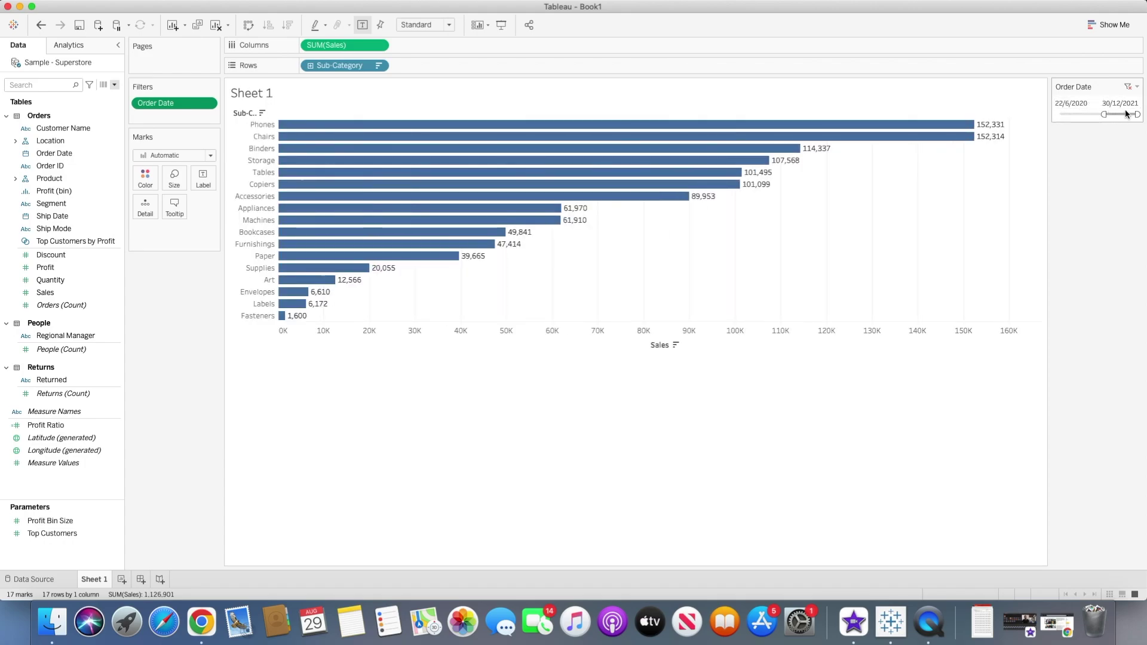
Set the start date of the displayed Order Date filter to 4/9/2020 using the calendar.
click(1078, 103)
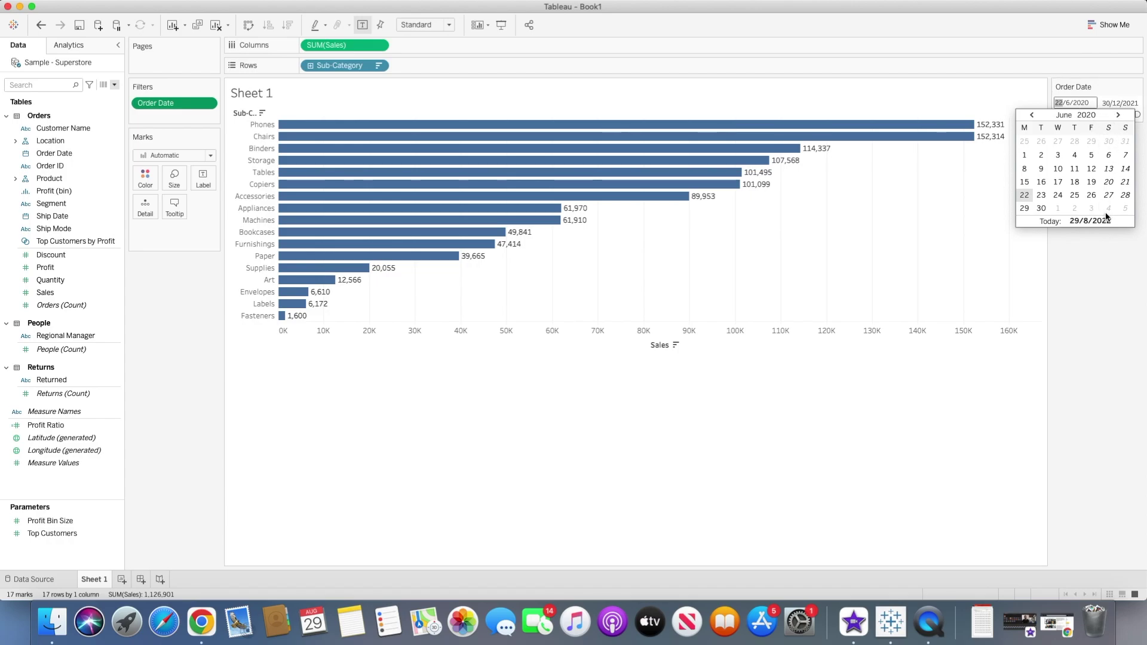
click(1118, 115)
click(1118, 114)
click(1118, 115)
click(1091, 141)
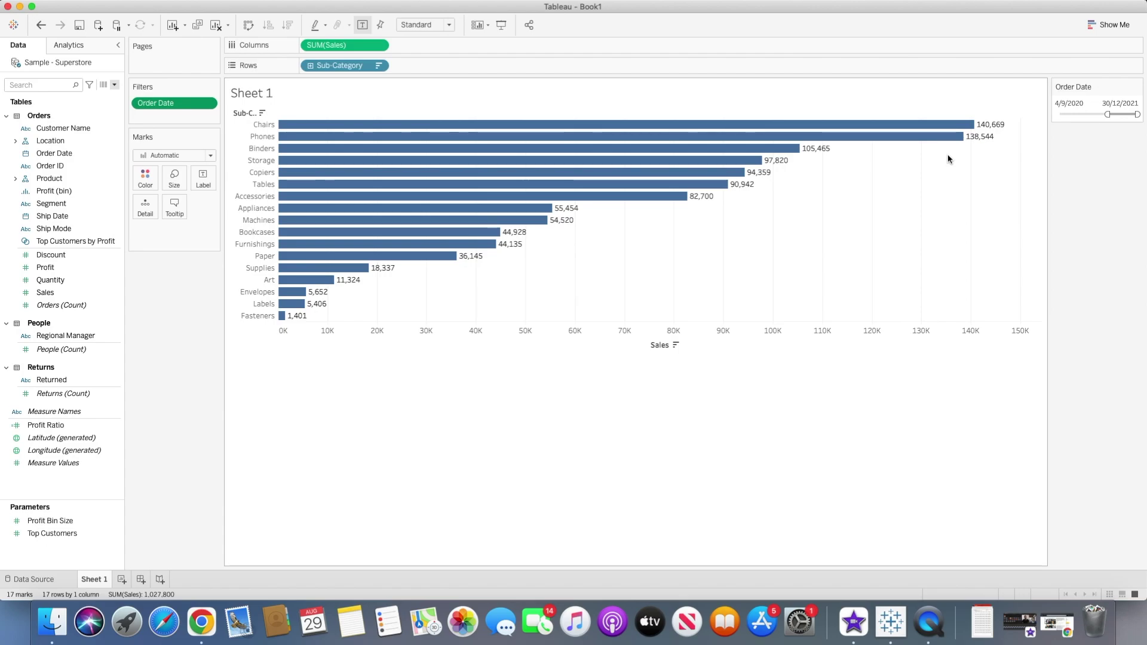
Remove the Order Date filter from the worksheet.
click(208, 104)
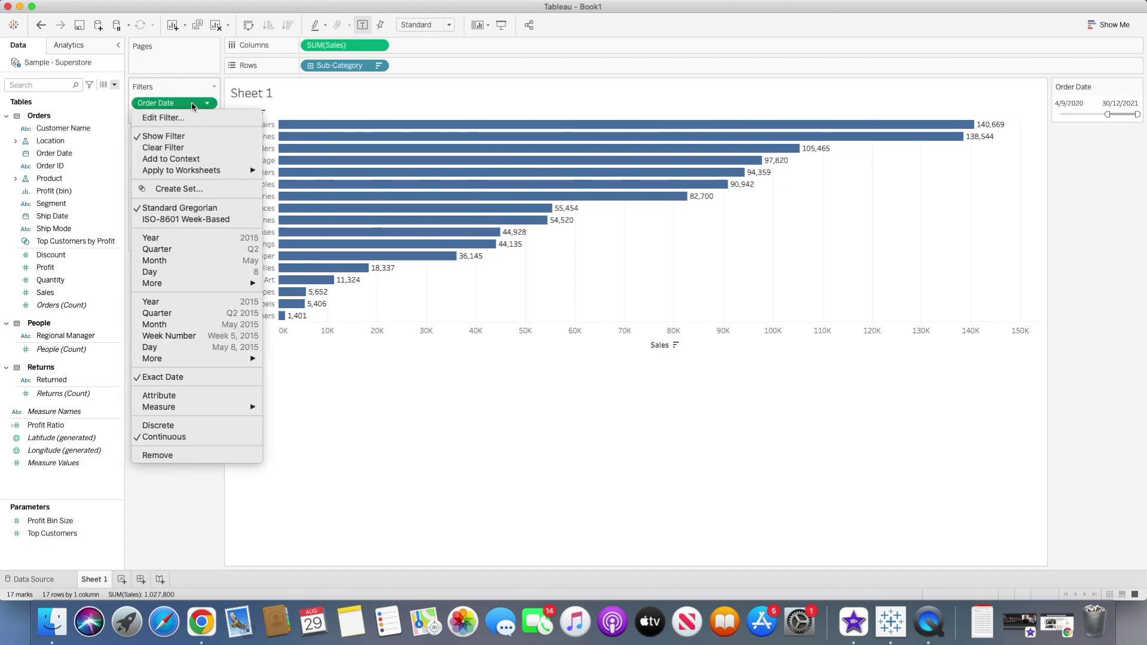
click(220, 456)
click(150, 318)
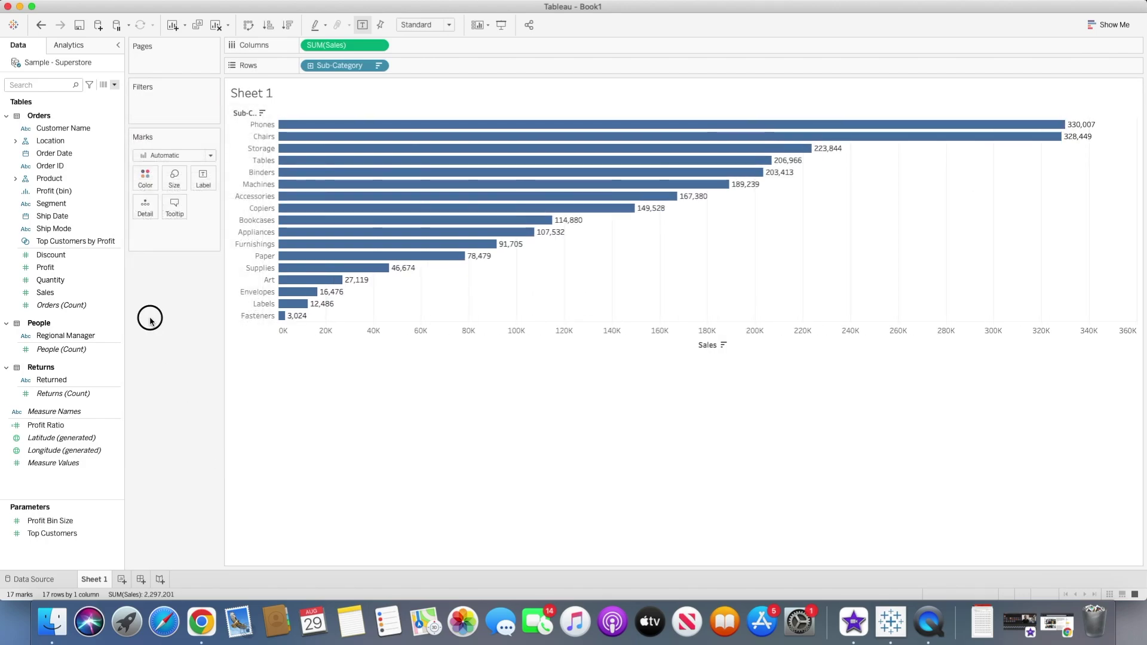
Start a new parameter named Select Start Date with the Date data type.
click(114, 85)
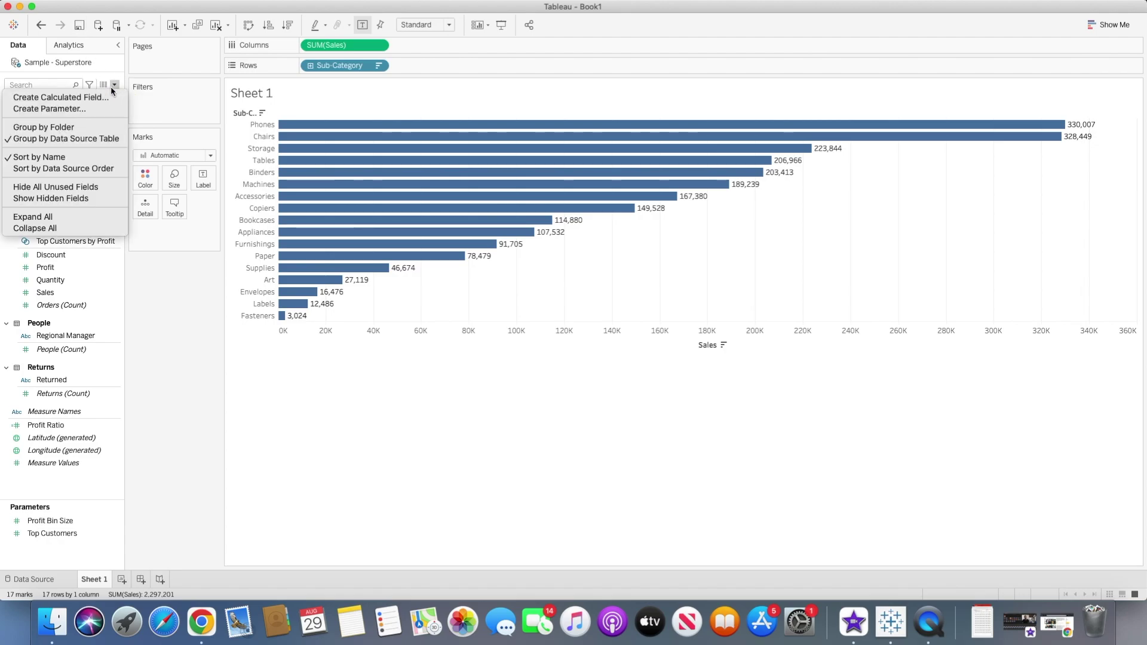
click(51, 109)
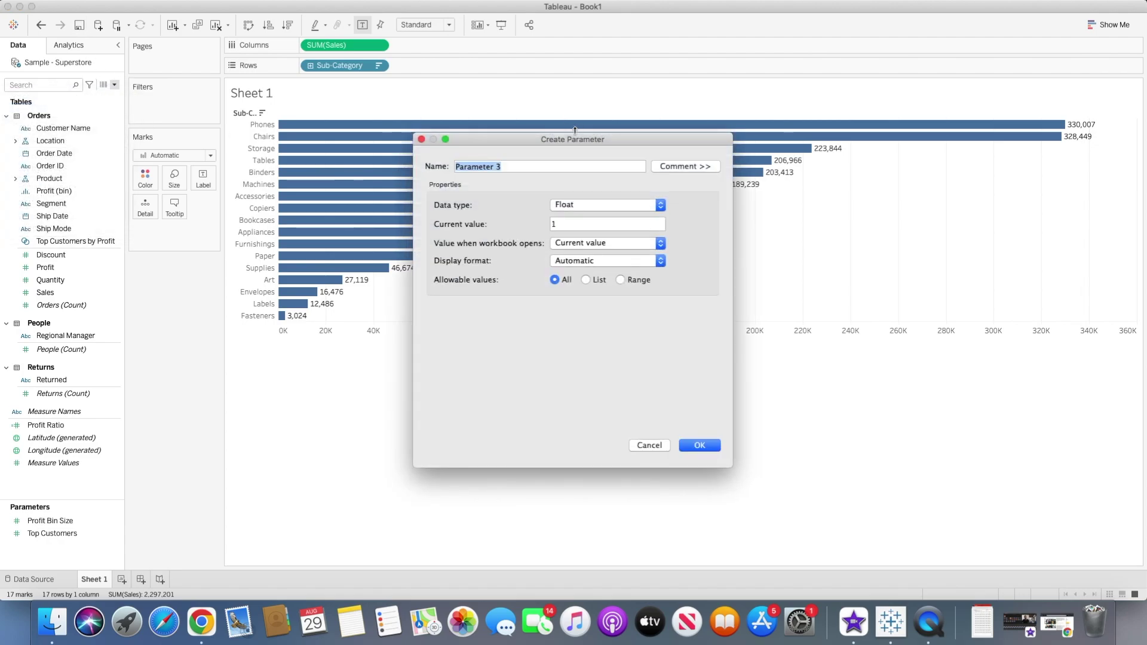
text(S)
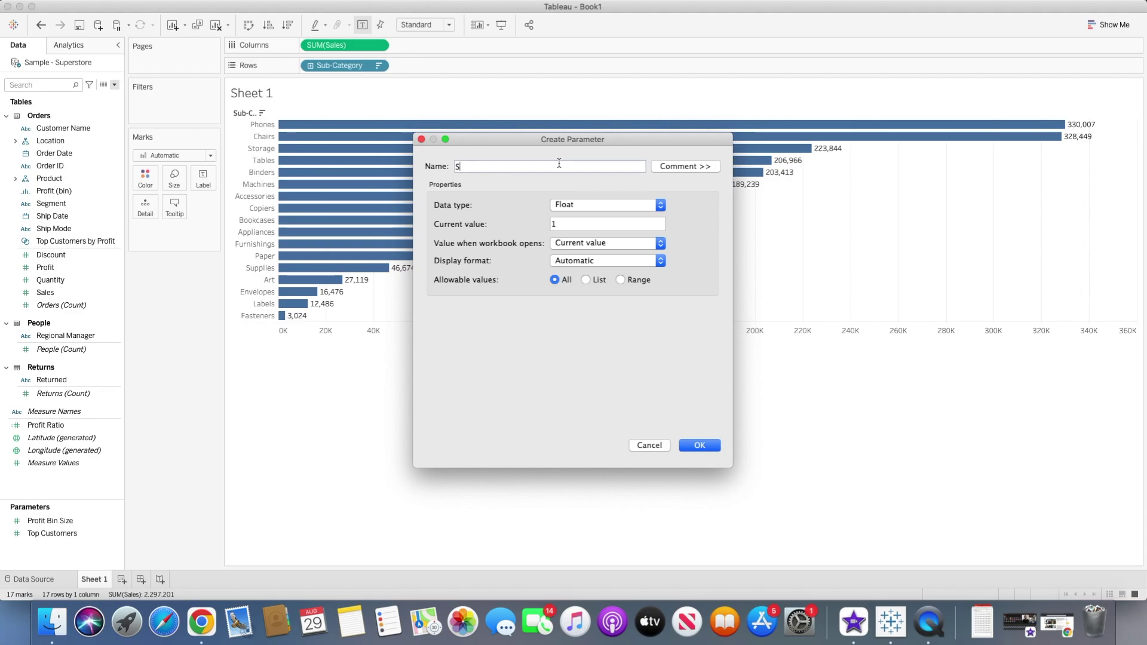
text(elect Start Date)
click(577, 205)
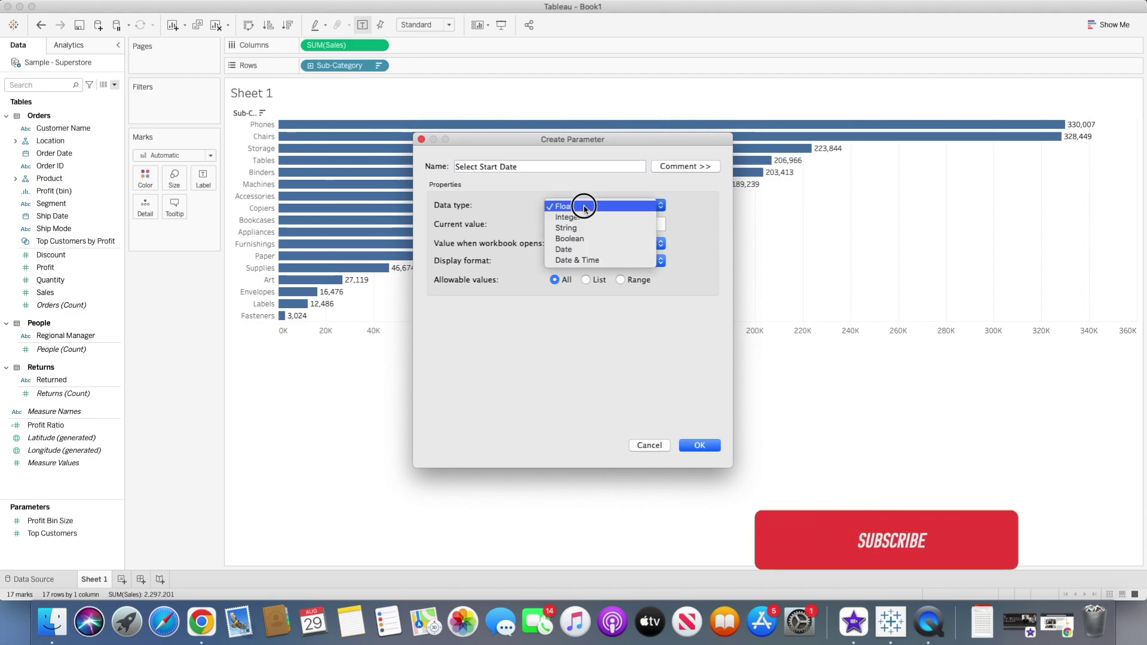
click(566, 249)
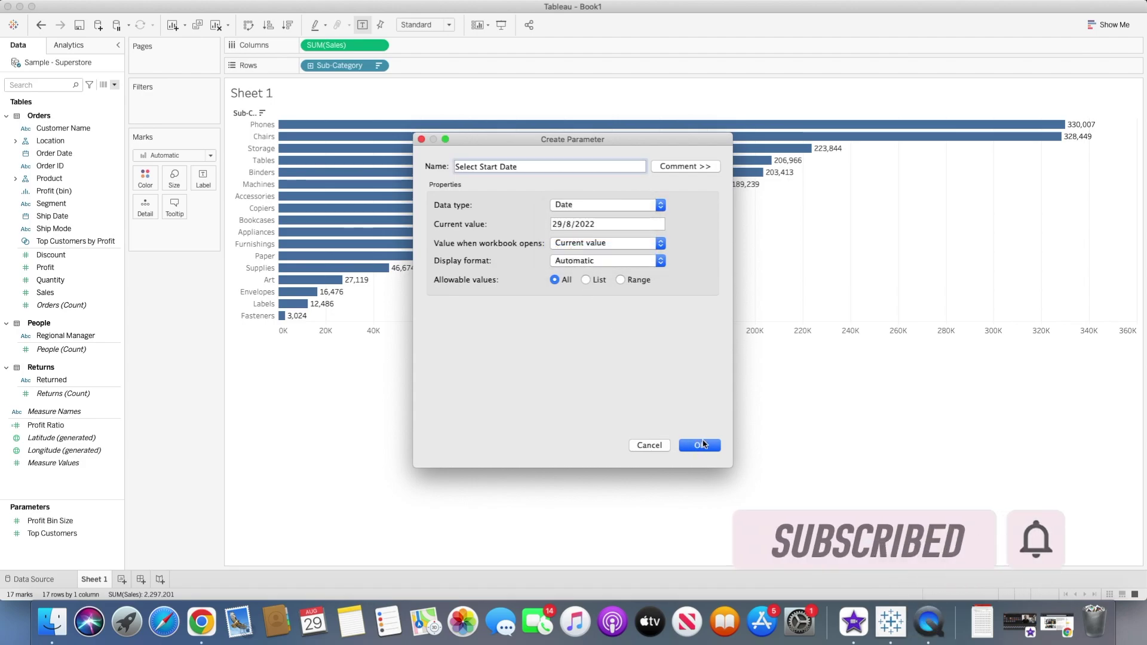
Set the start date parameter's current value to 29/8/2021 and create the parameter.
click(583, 224)
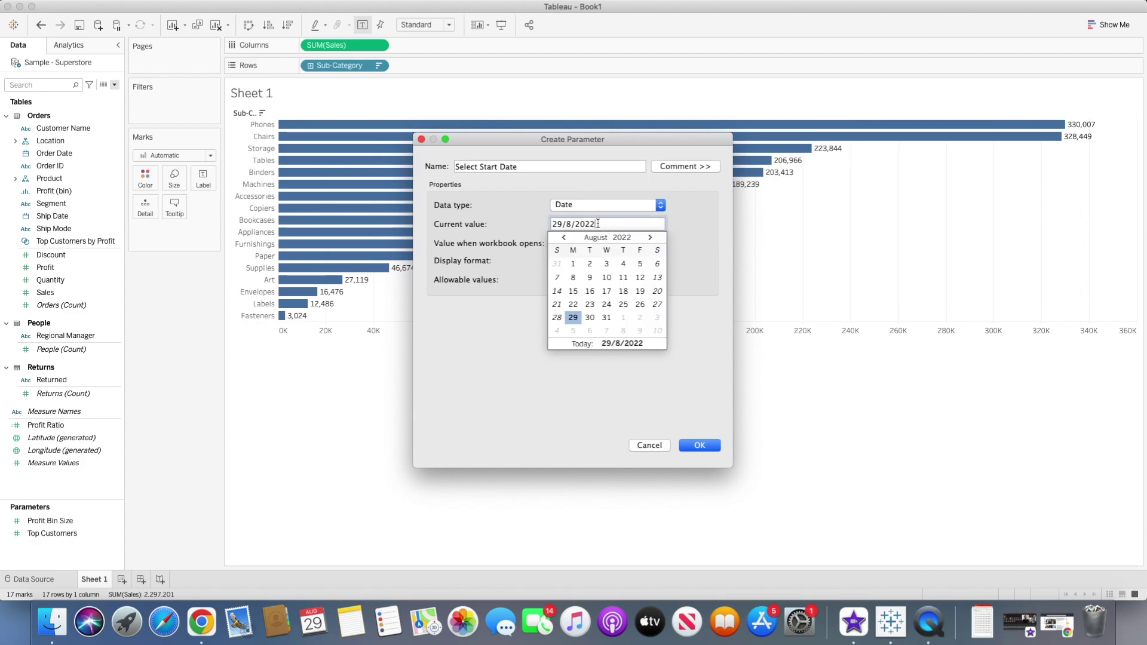
key(BackSpace)
text(1)
double_click(598, 223)
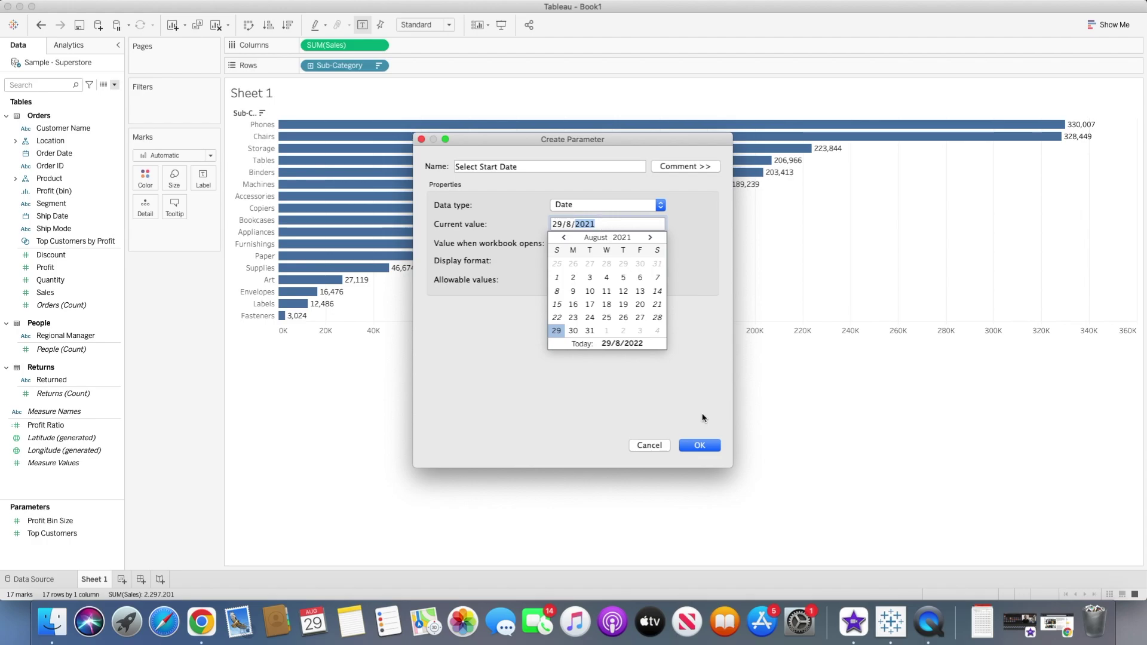
click(702, 446)
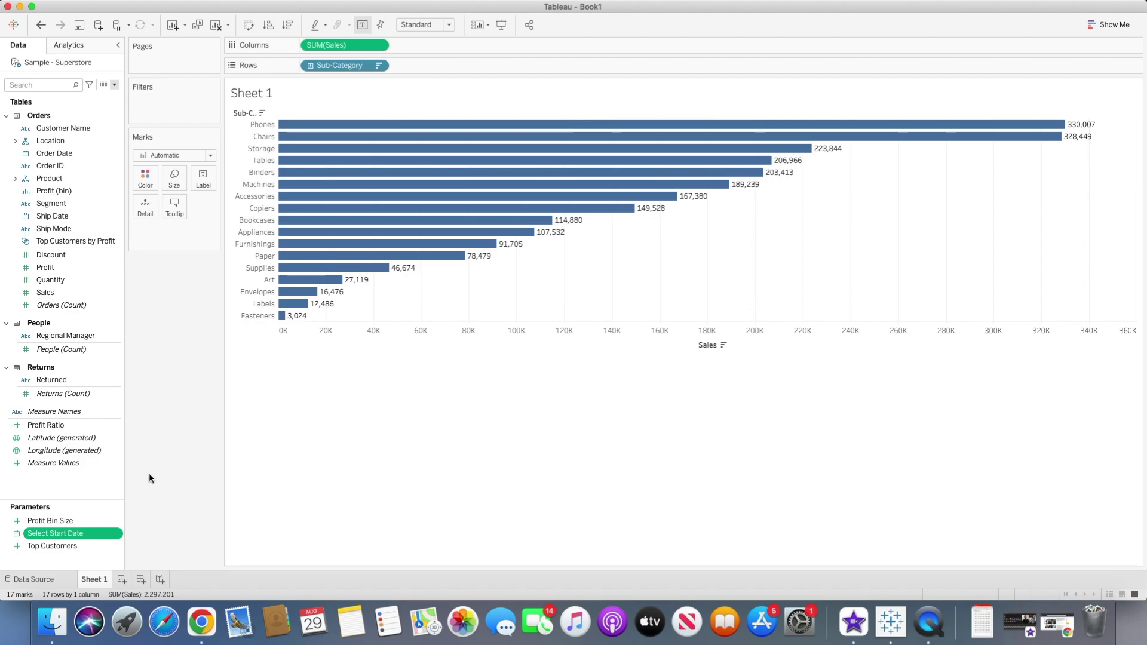
Create a second parameter named Select End Date with the Date data type and a current value of 29/8/2021.
click(116, 85)
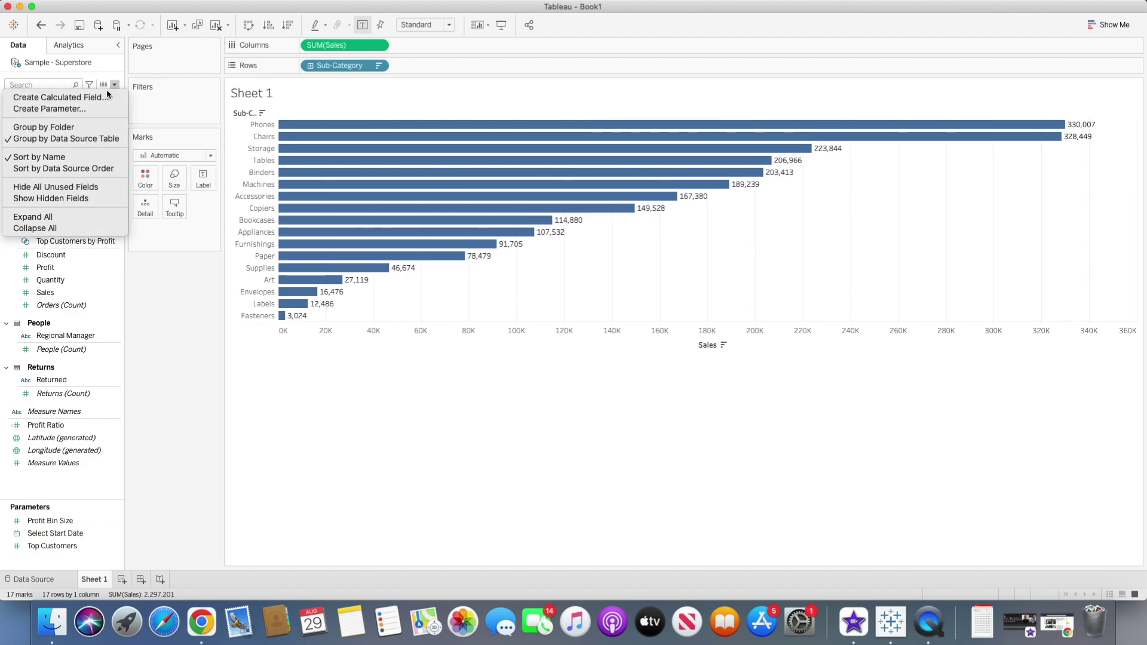
click(83, 105)
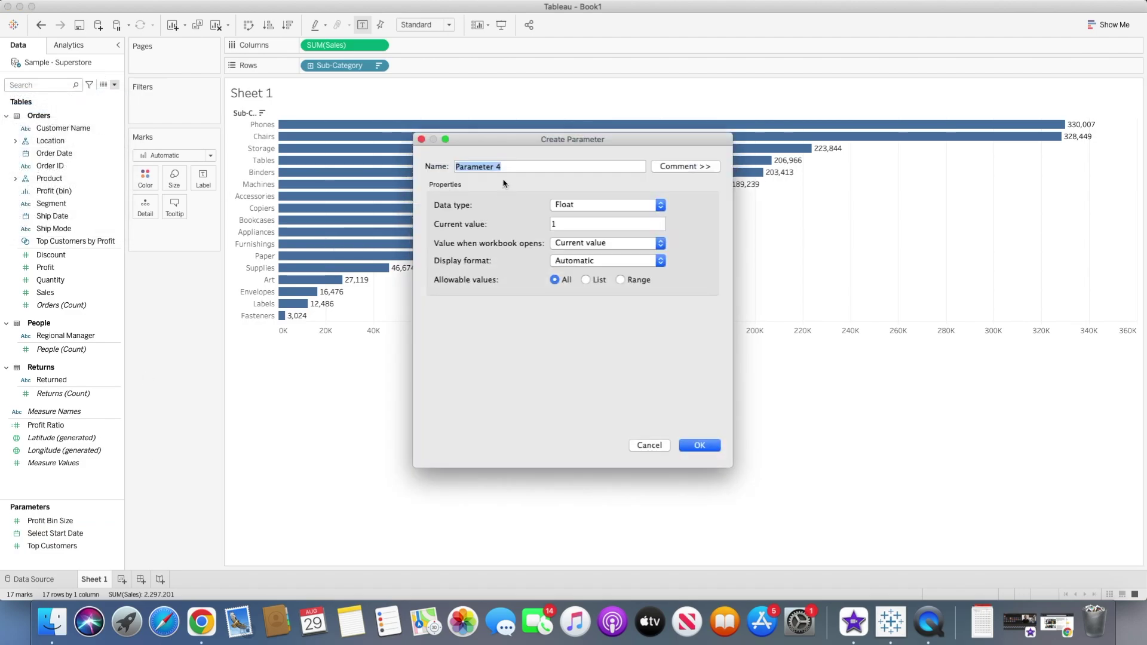
text(Select End DtAE)
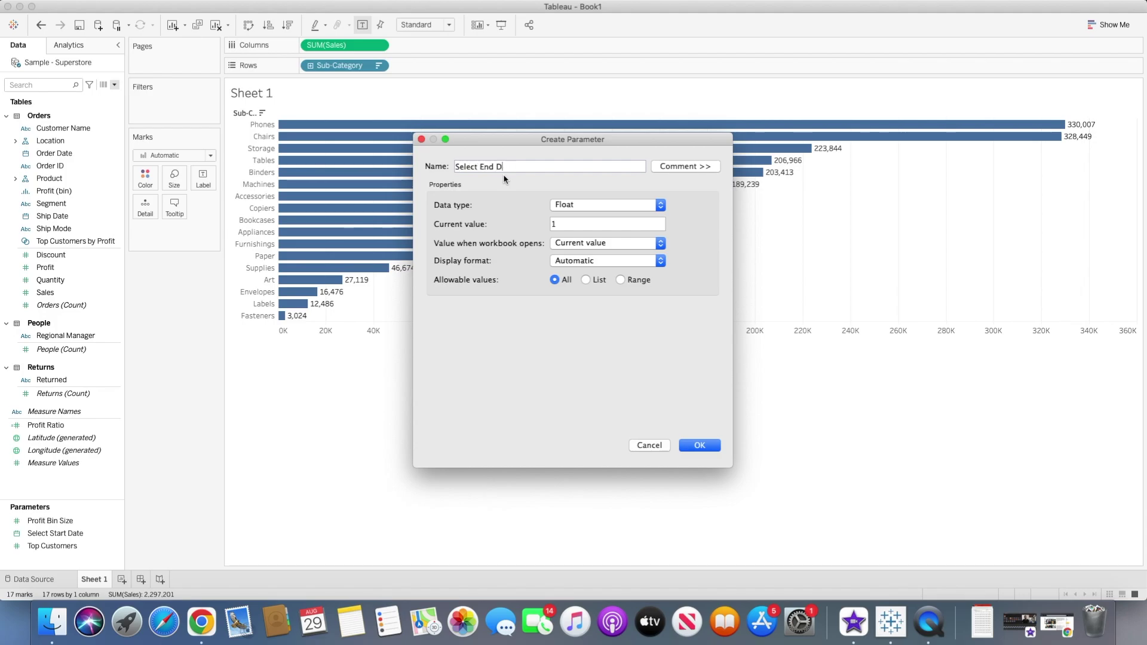
click(578, 205)
click(567, 249)
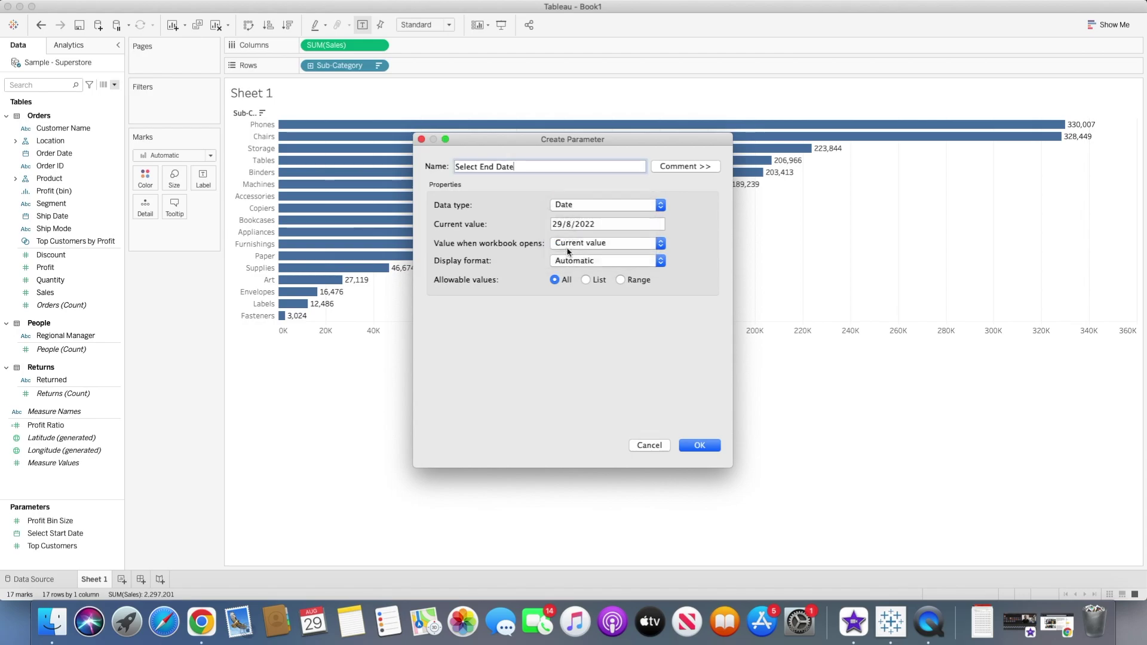
click(606, 225)
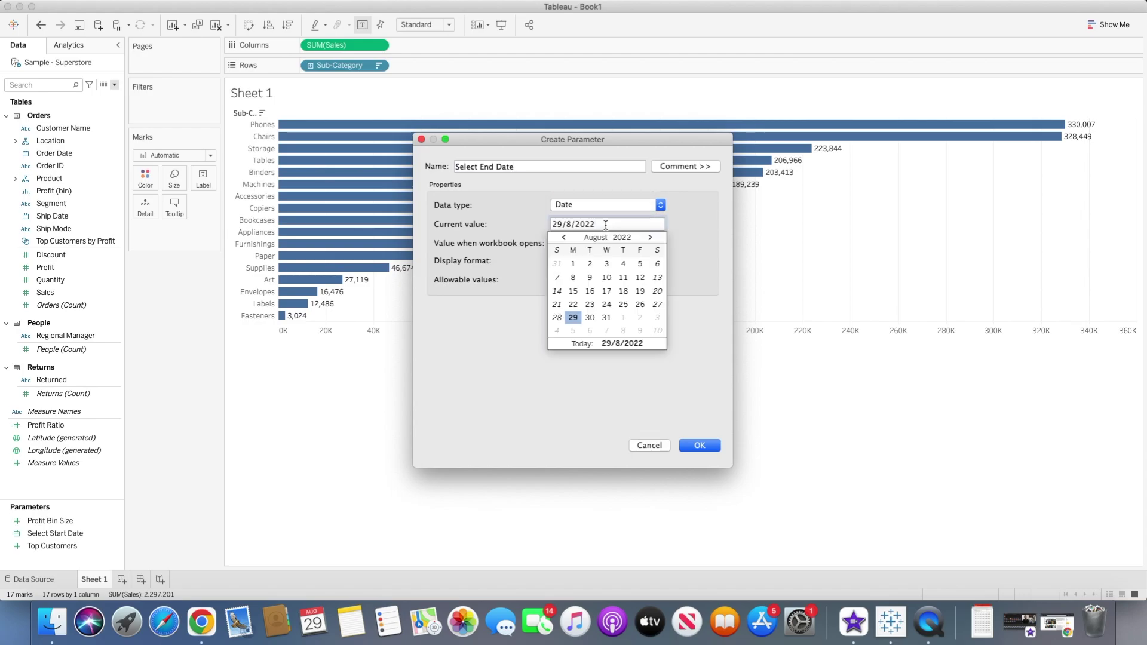
text(1)
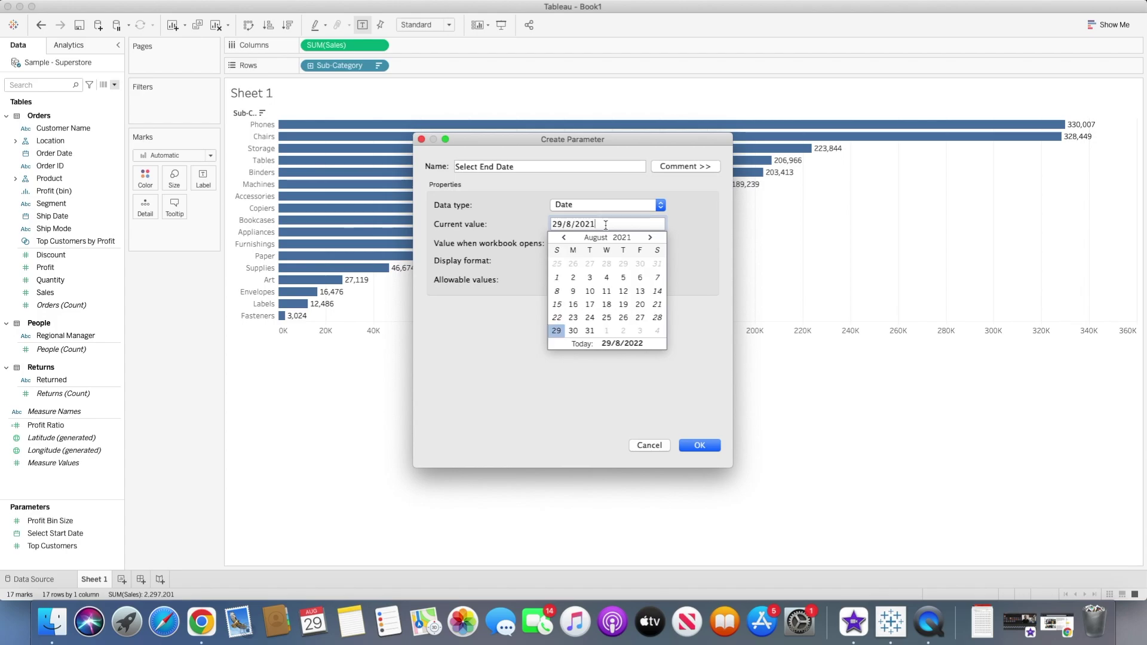
click(698, 447)
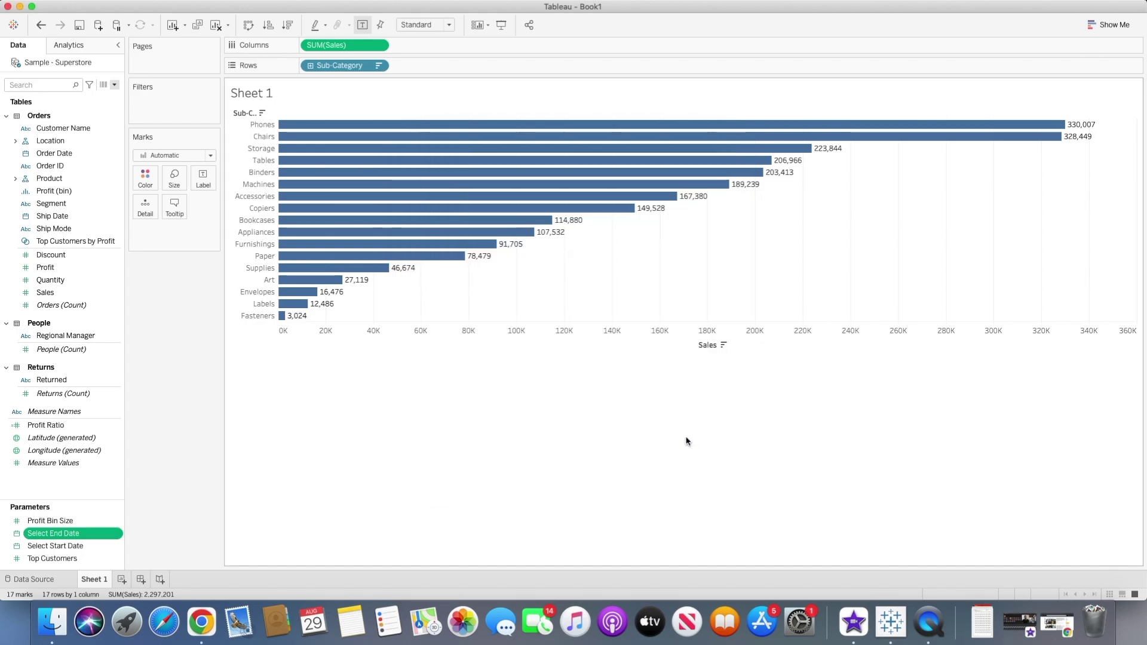
Show the controls for the Select End Date and Select Start Date parameters on the sheet.
right_click(114, 535)
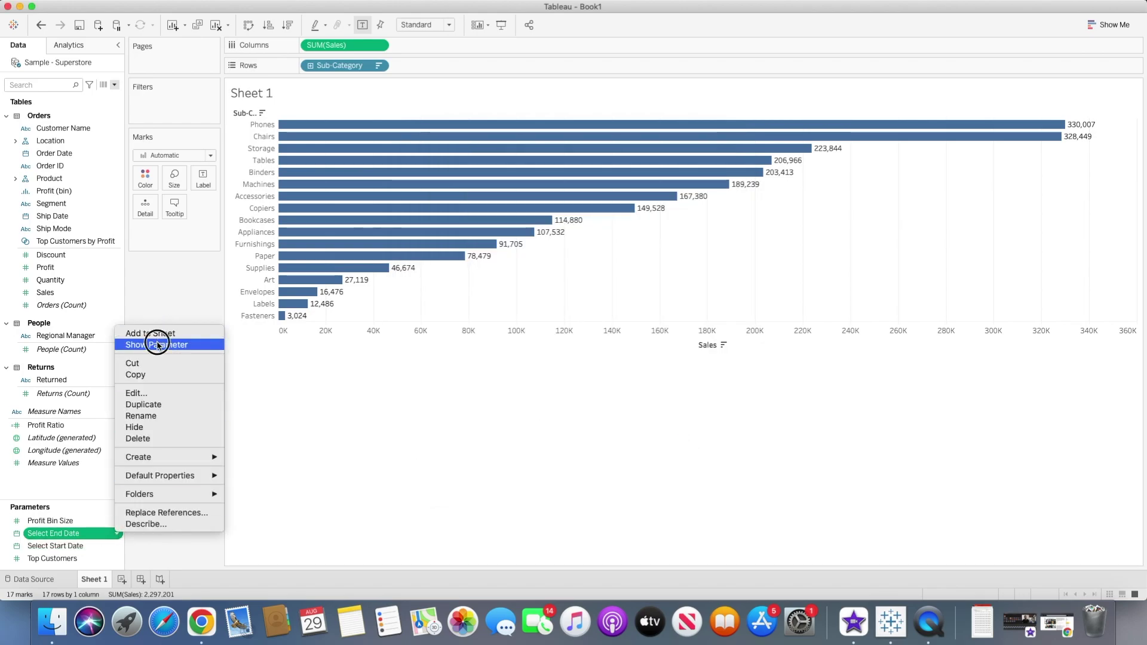
click(157, 344)
click(110, 547)
right_click(112, 548)
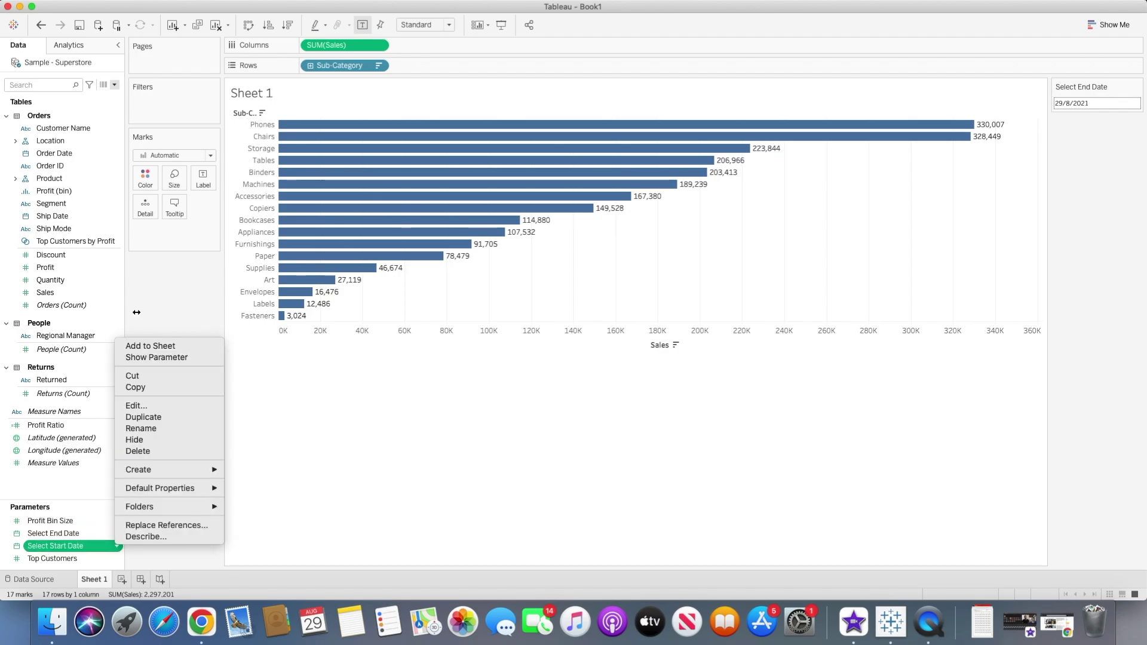
click(156, 356)
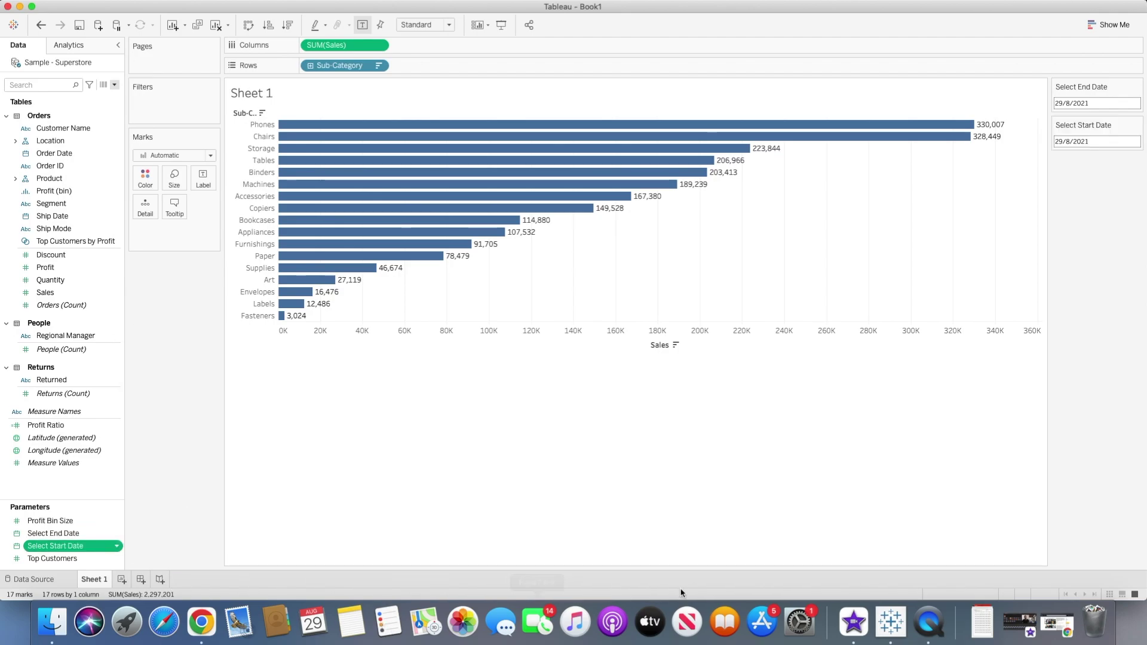
Reorder the parameter controls so Select Start Date sits above Select End Date, and set the start date to 15/6/2021.
click(1092, 109)
mouse_move(1092, 112)
mouse_down()
mouse_move(1093, 81)
mouse_move(1095, 118)
mouse_up()
click(1094, 101)
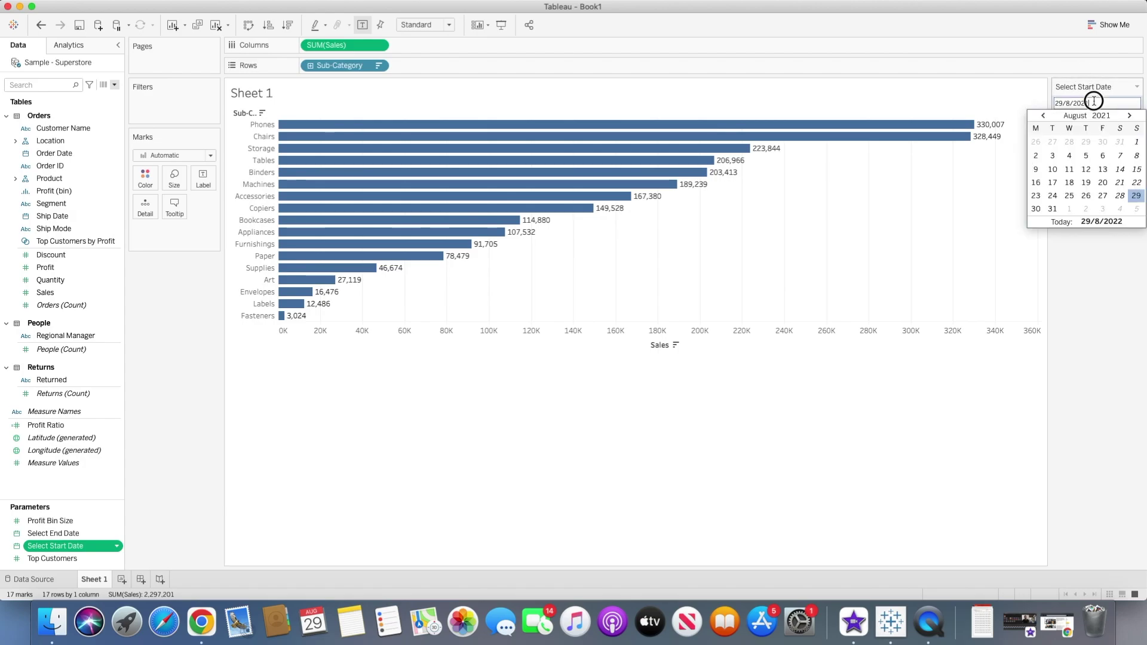
click(1043, 115)
click(1043, 115)
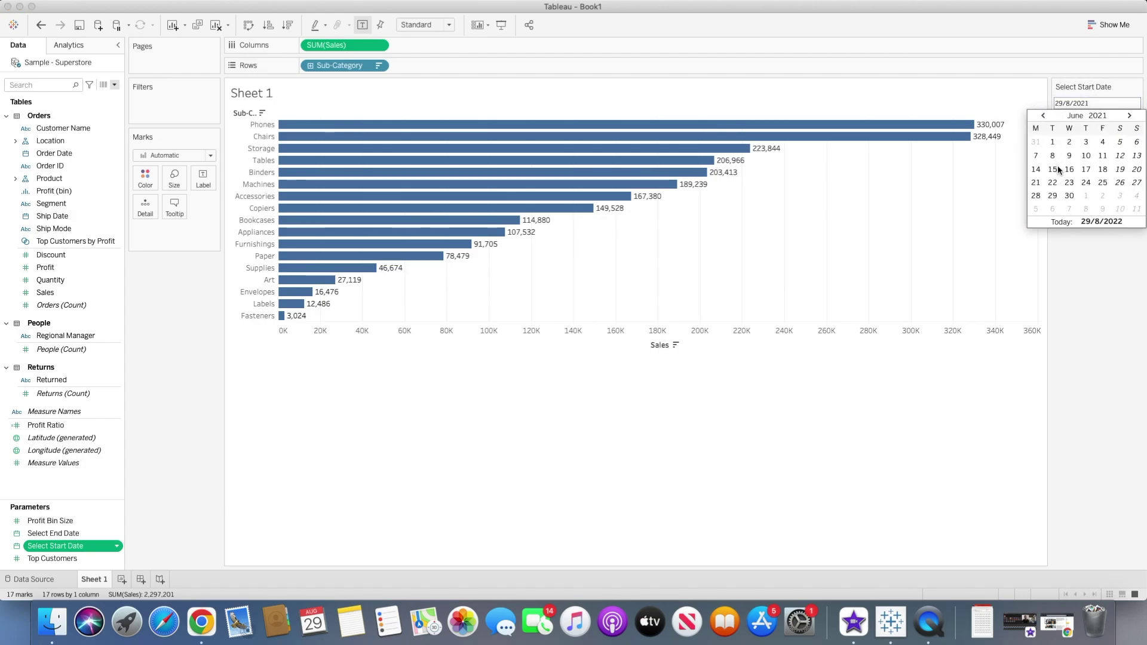
click(1056, 169)
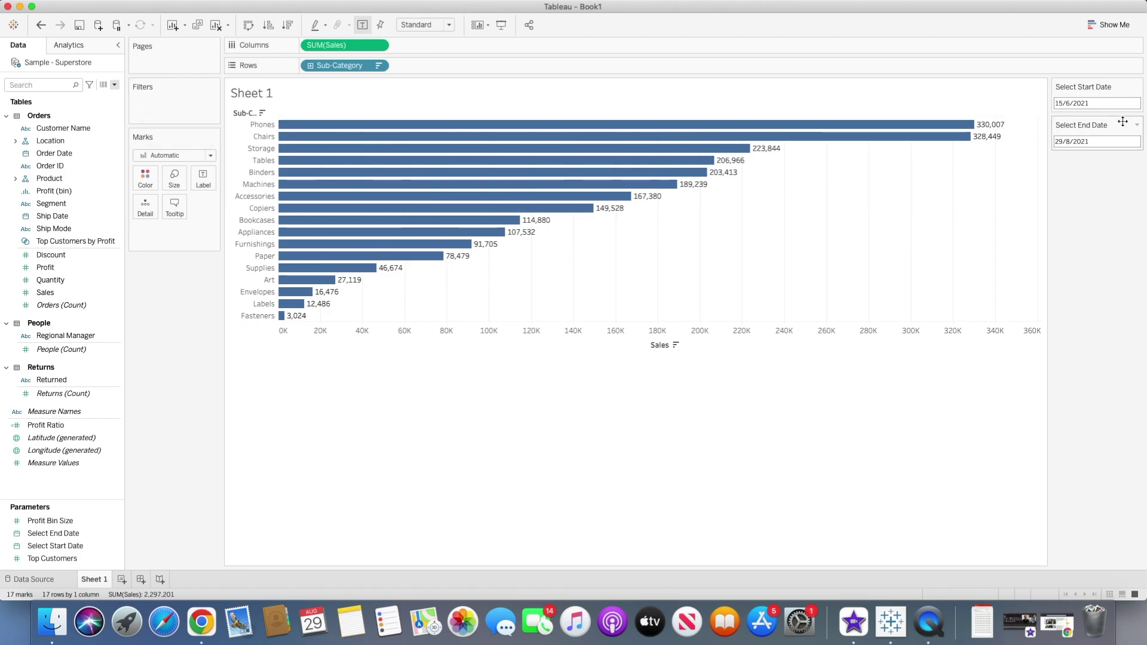
Start a calculated field named Date Range with the condition [Order Date] >= [Select Start Date].
click(114, 85)
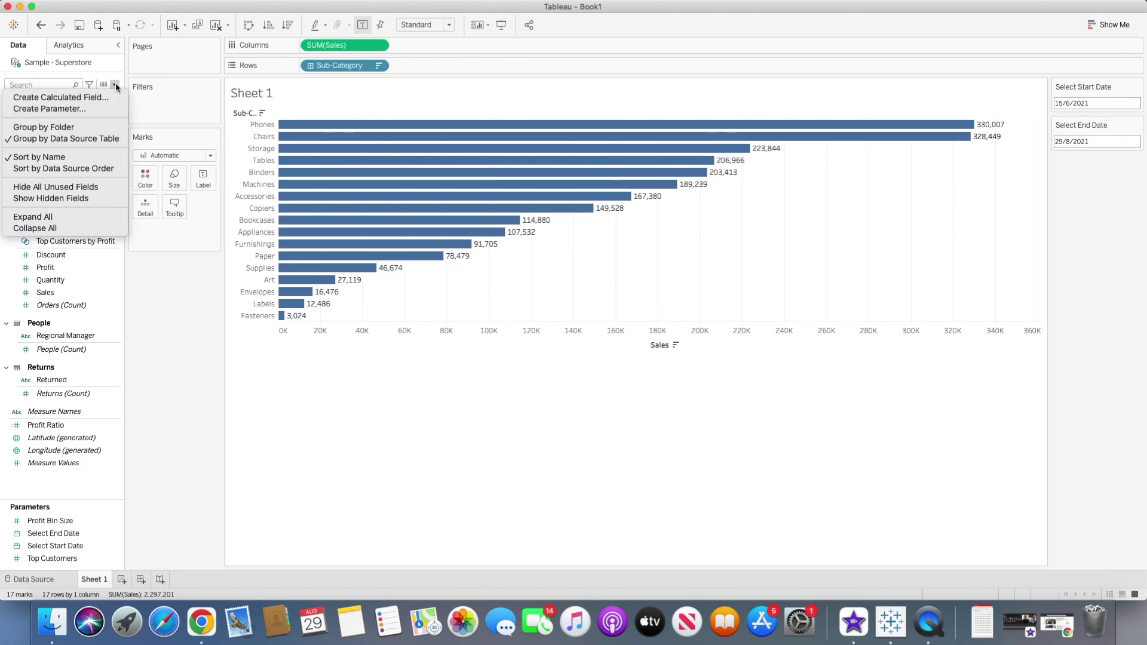
click(103, 97)
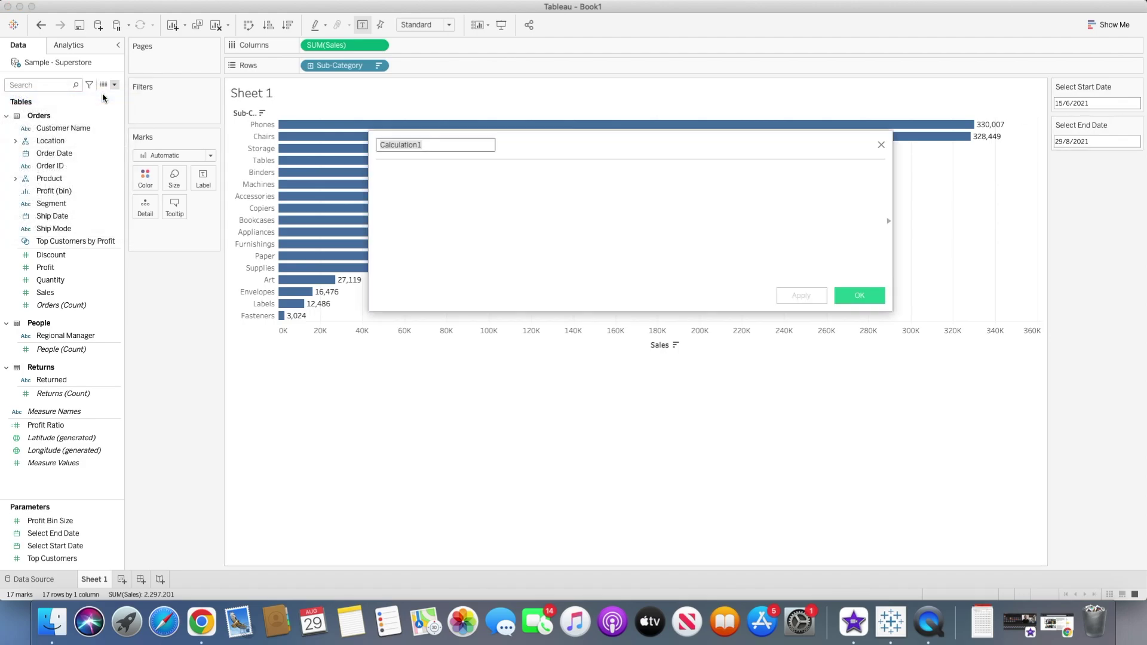
text(Date Range)
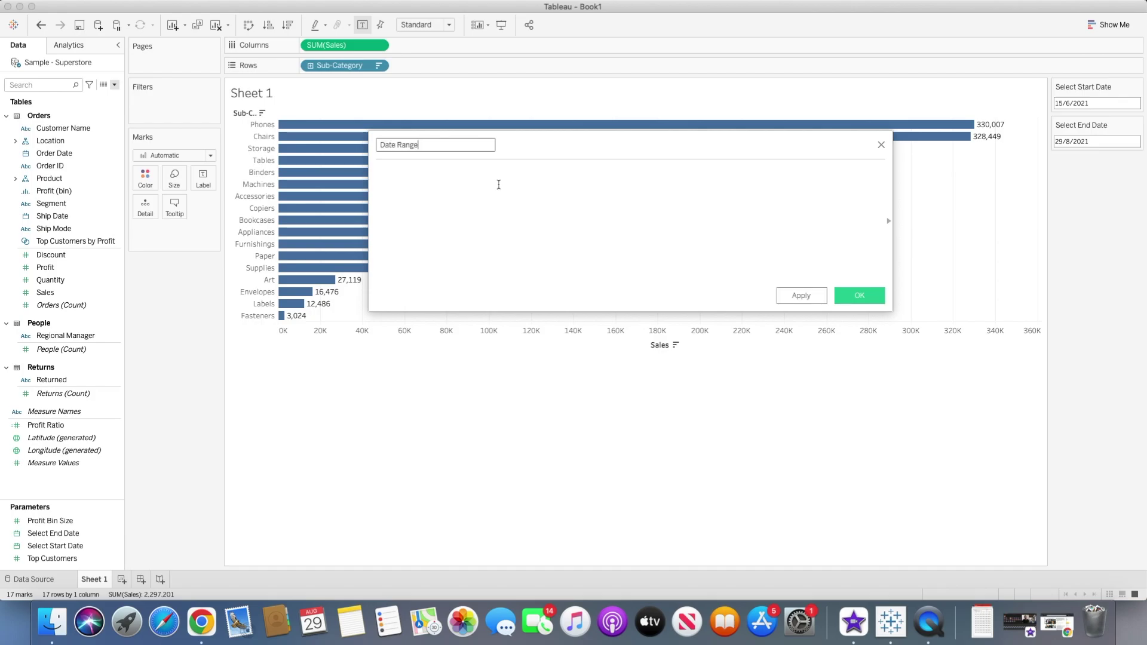
click(499, 185)
text(or)
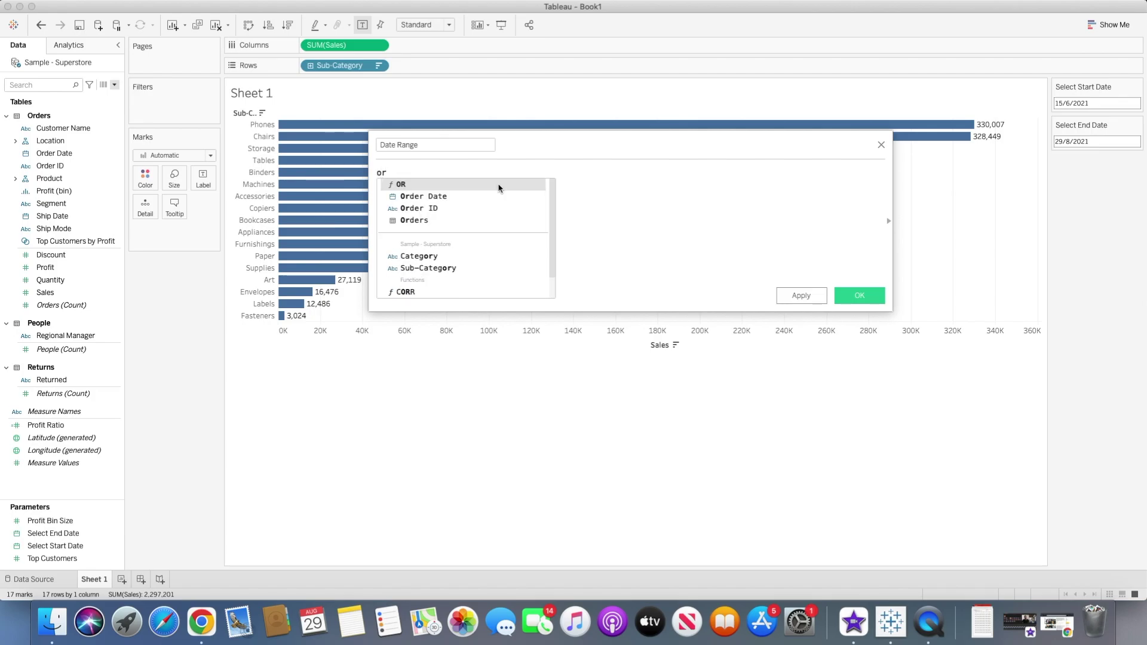
key(Down)
key(Return)
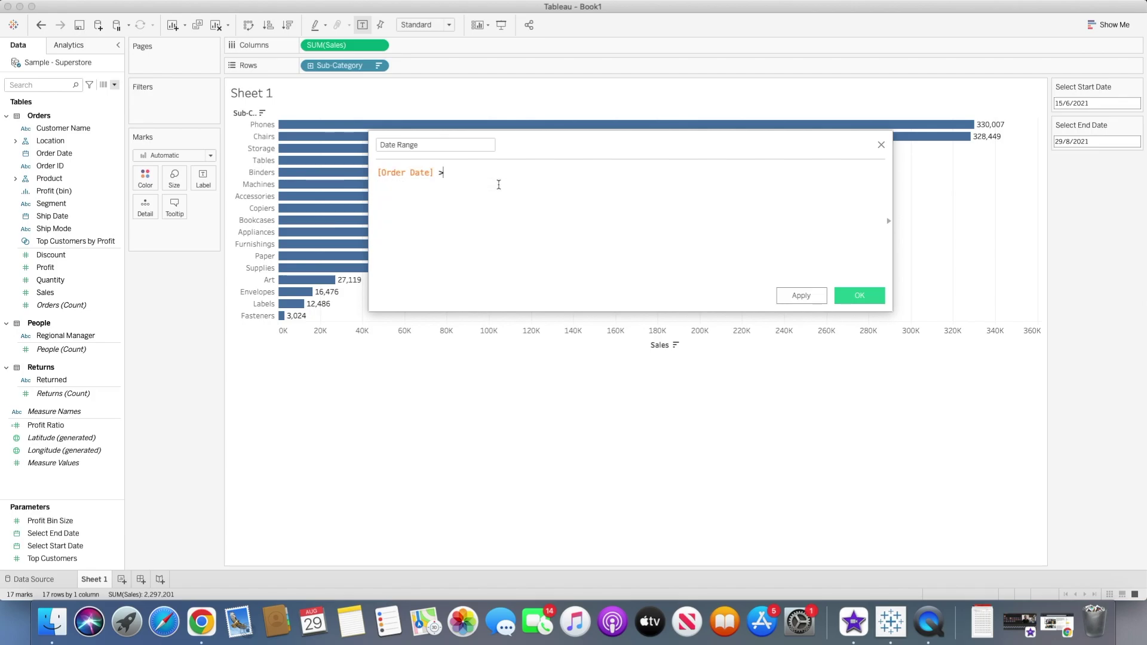
text(>= start)
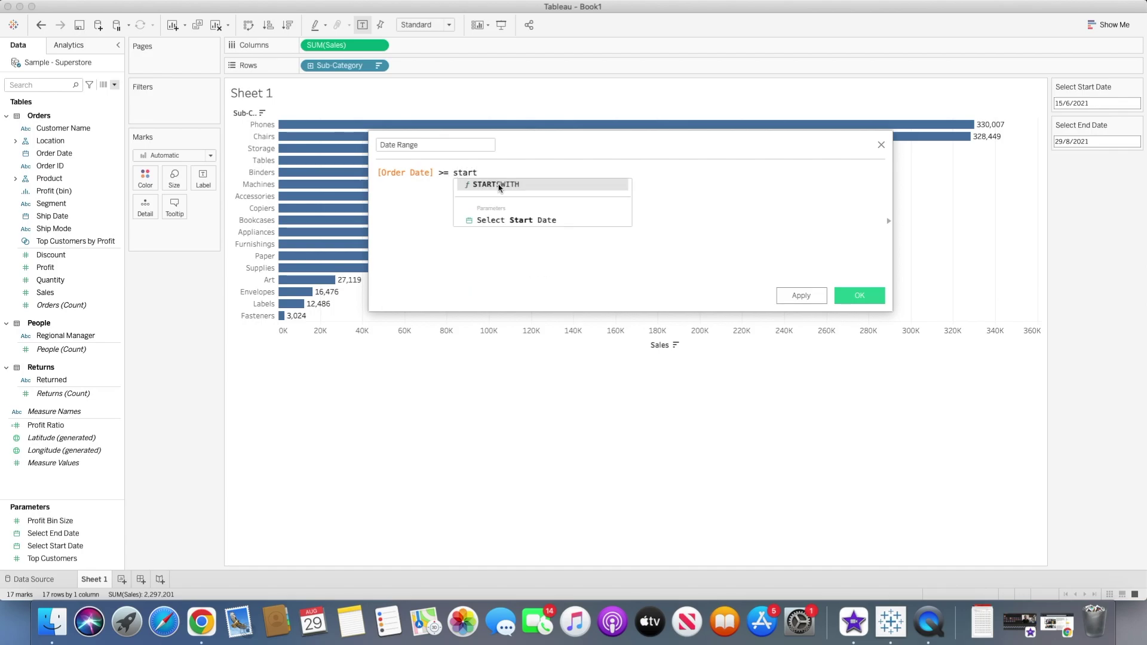
key(Down)
key(Up)
key(Down)
key(Return)
Extend the Date Range formula with and [Order Date] <= [Select End Date], and save the calculated field.
key(Return)
text(and)
key(Return)
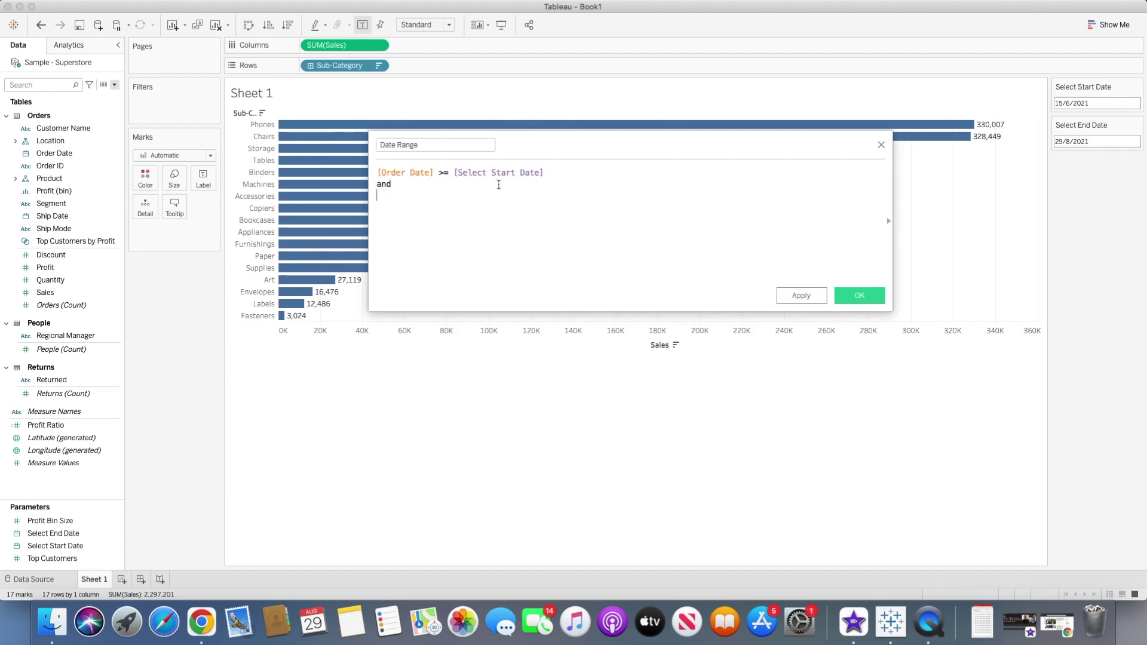
text(ord)
key(Return)
text(<=end)
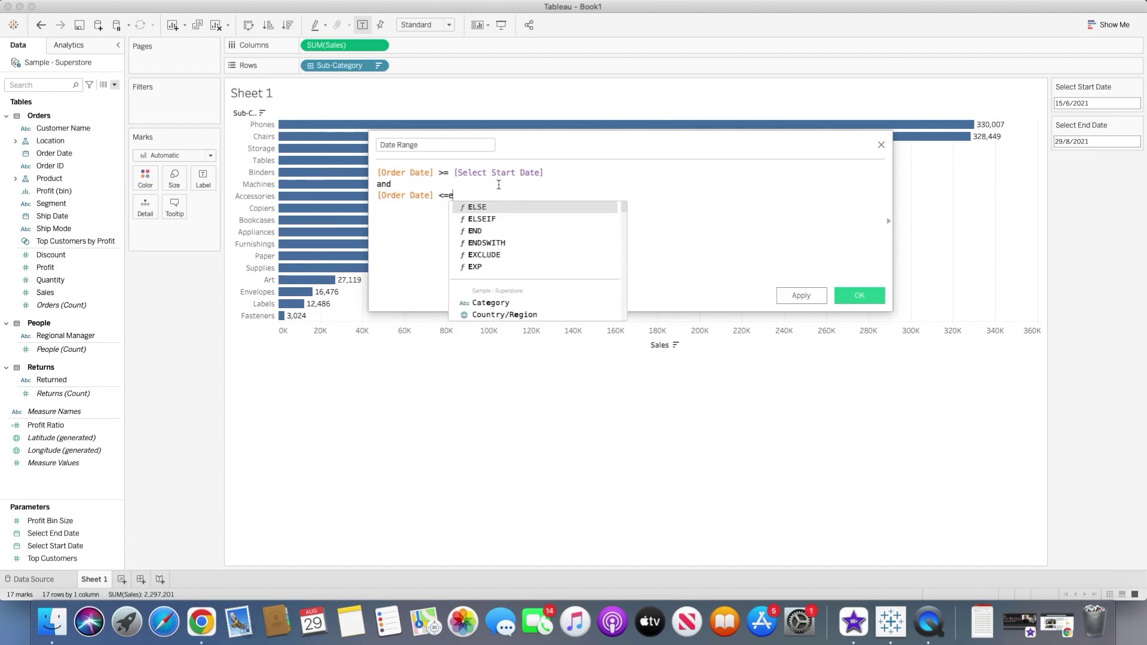
key(Down)
key(Down)
key(Return)
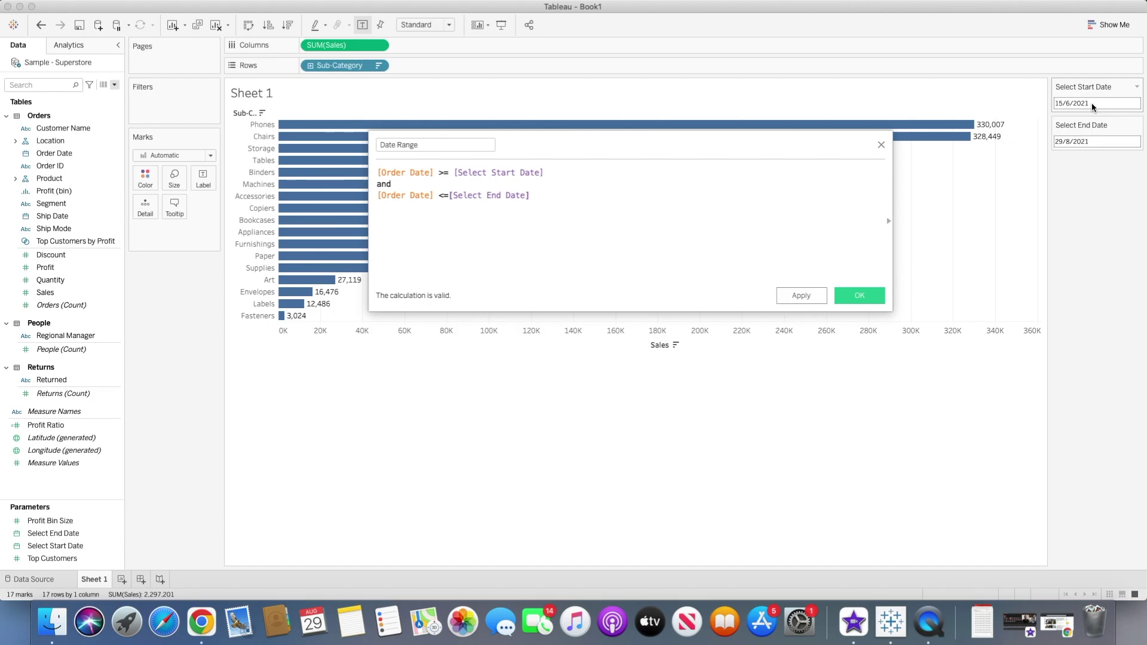
click(852, 298)
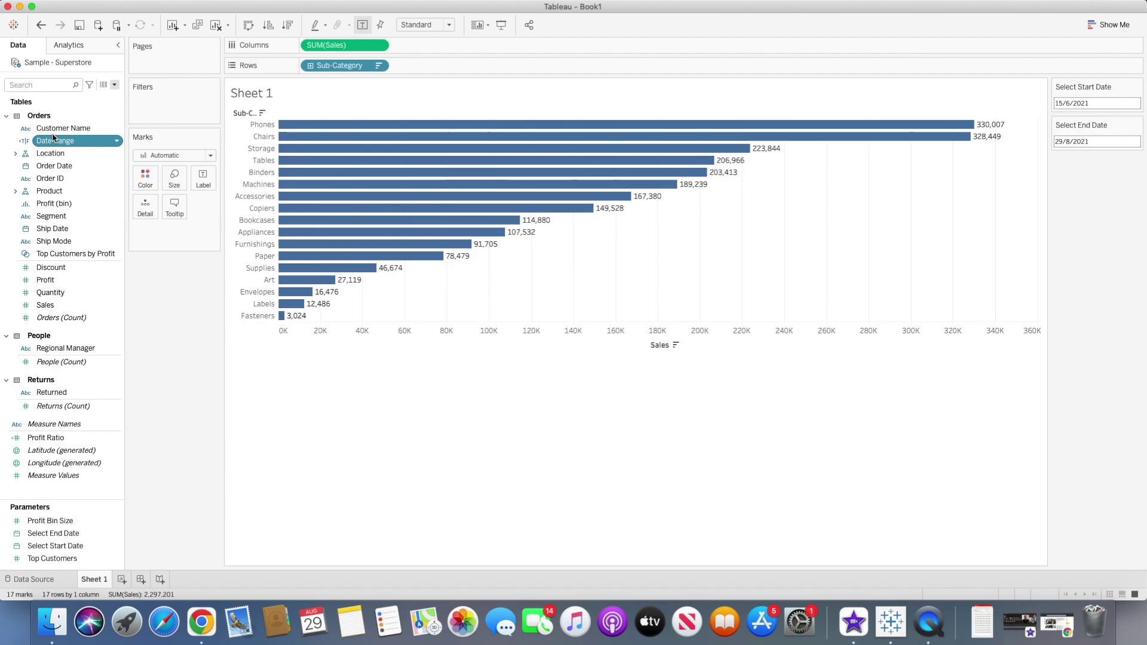
Filter the worksheet by the Date Range field, keeping only the True value.
drag(55, 141, 134, 108)
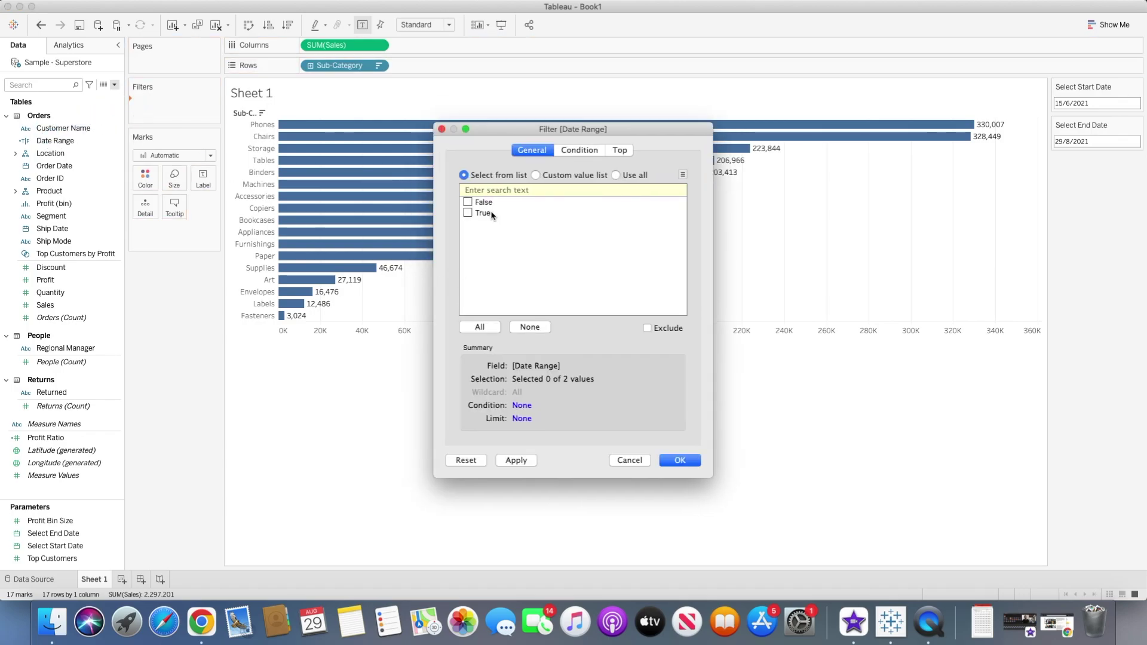
click(470, 212)
click(680, 461)
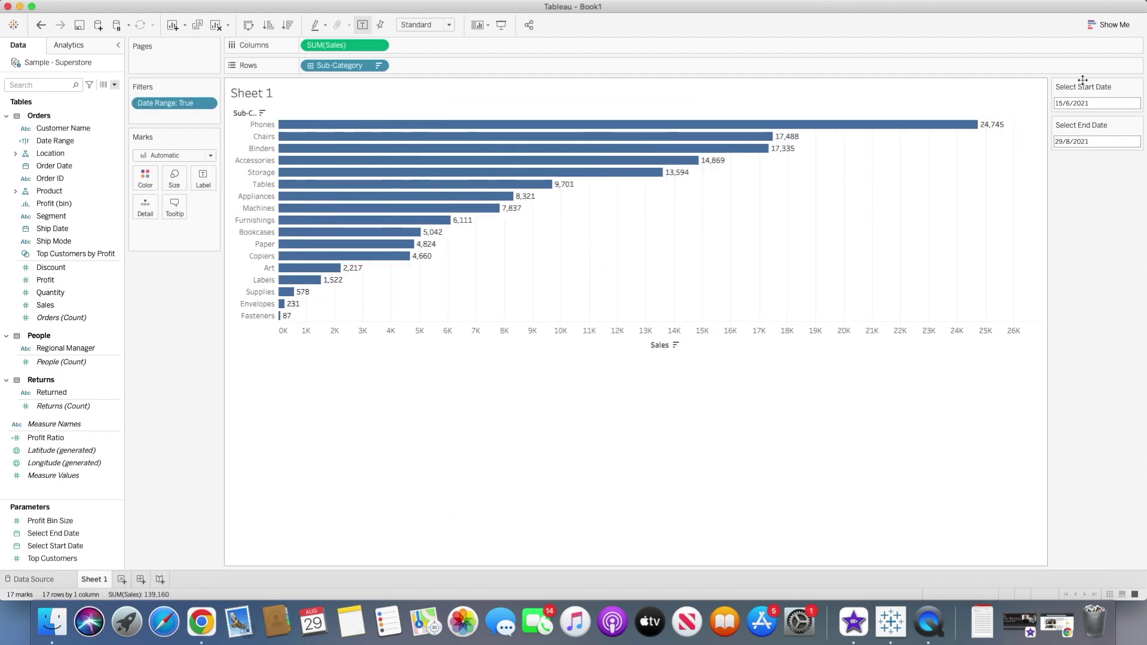
Set the Select Start Date parameter to 22/7/2021.
click(1100, 105)
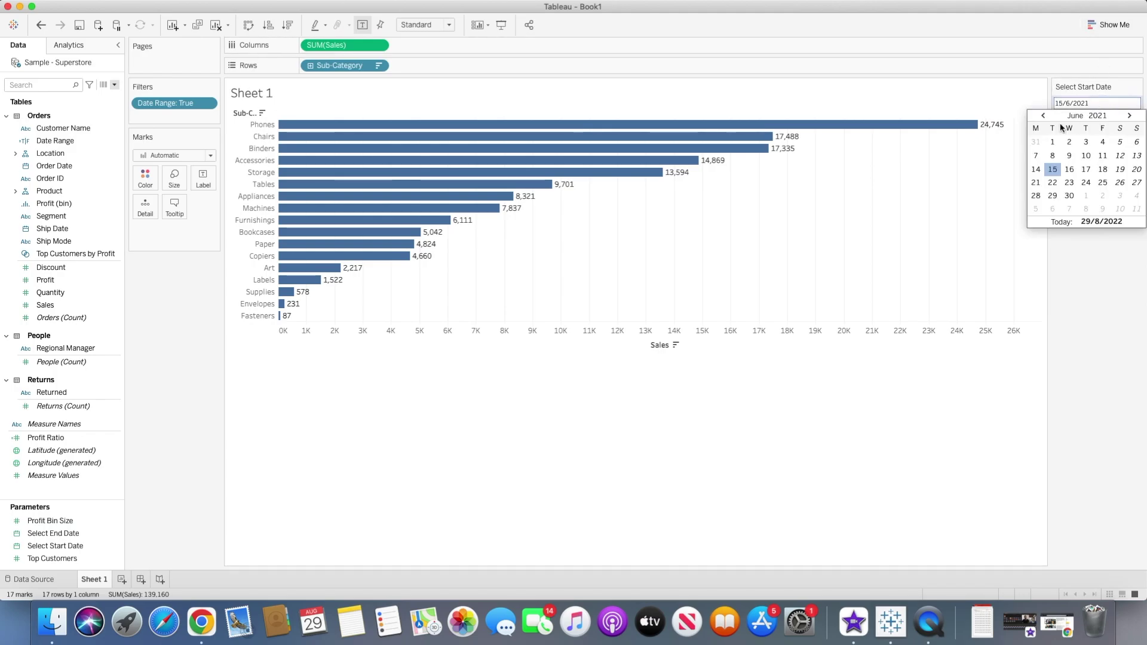
click(1130, 116)
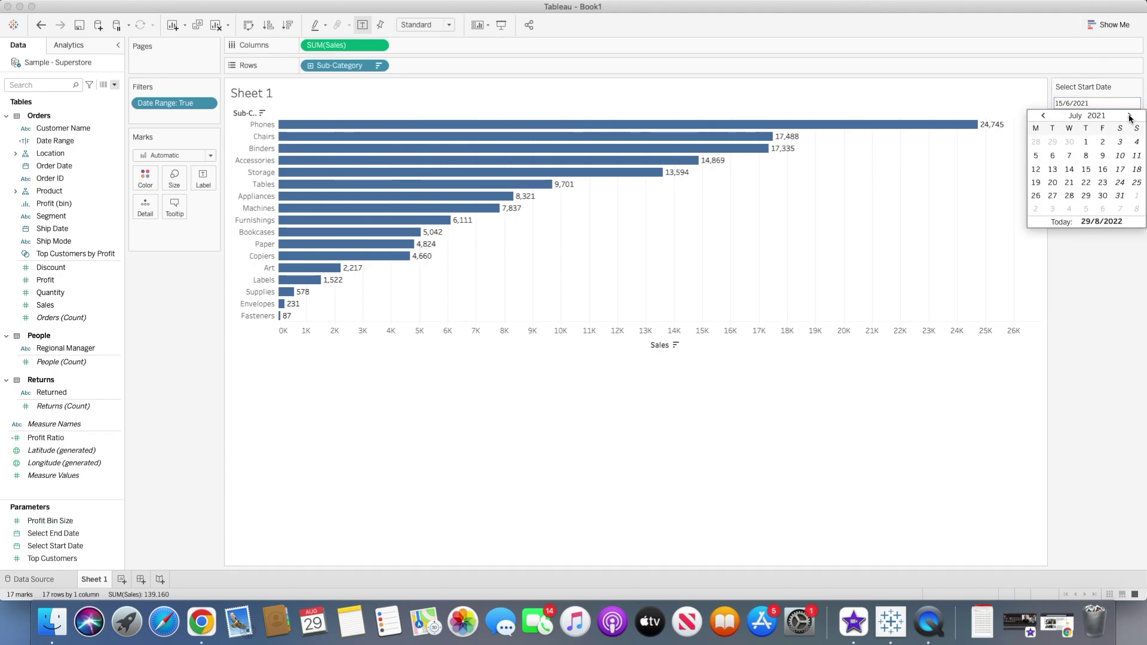
click(1087, 182)
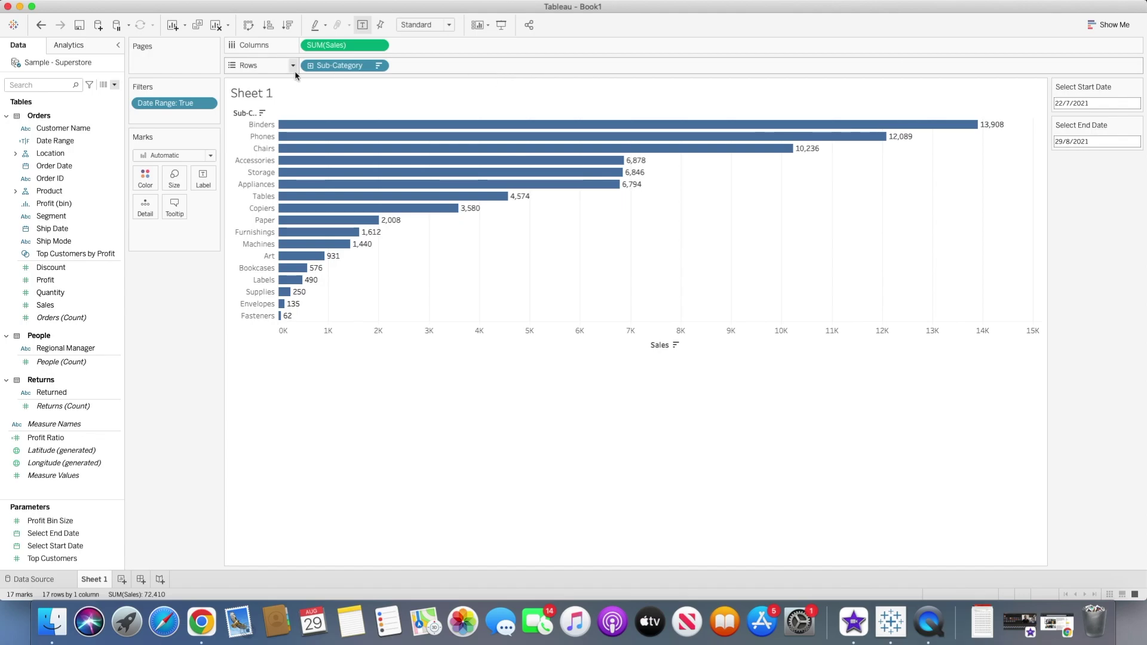
Examine which fields the Select Start Date parameter offers for its value when the workbook opens.
click(1138, 88)
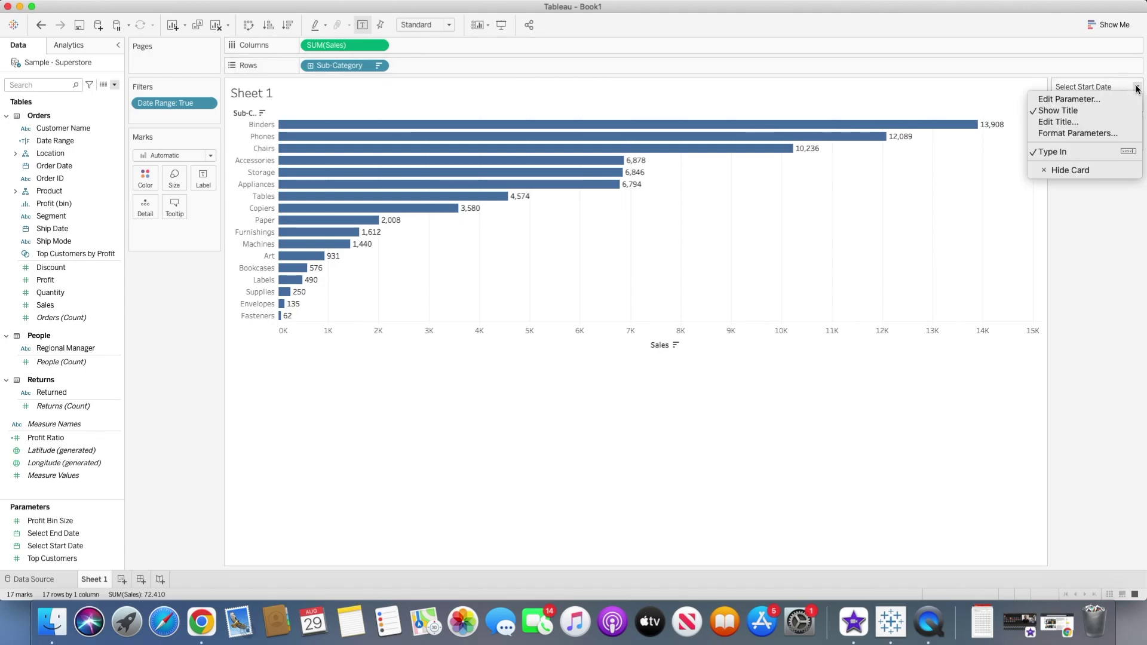
click(1069, 99)
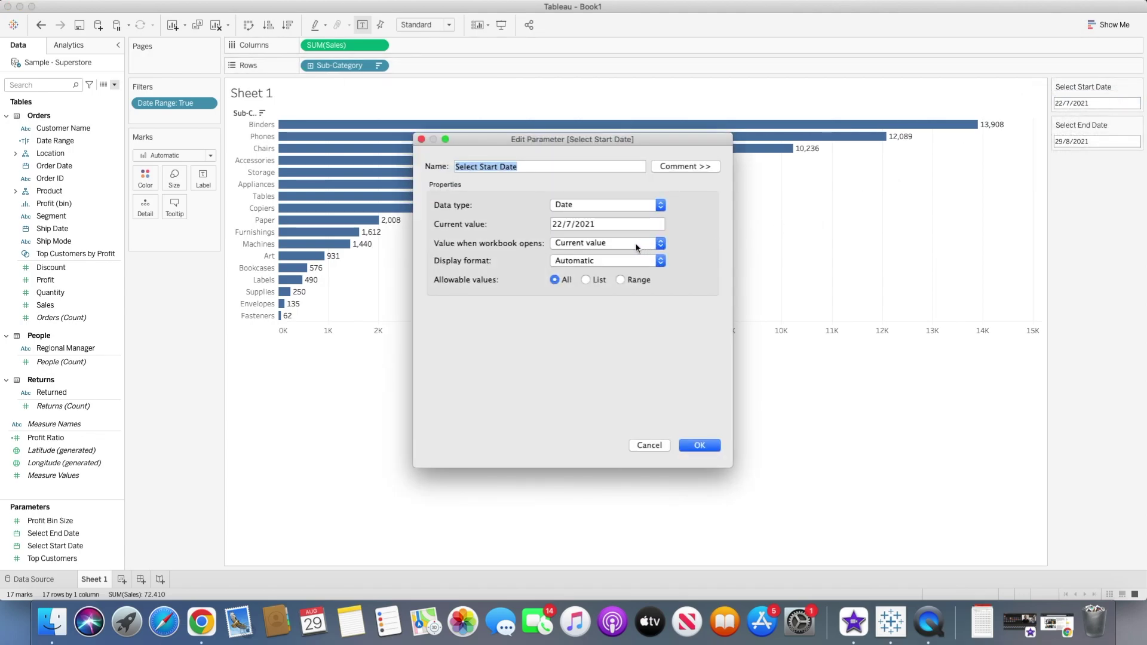
click(565, 244)
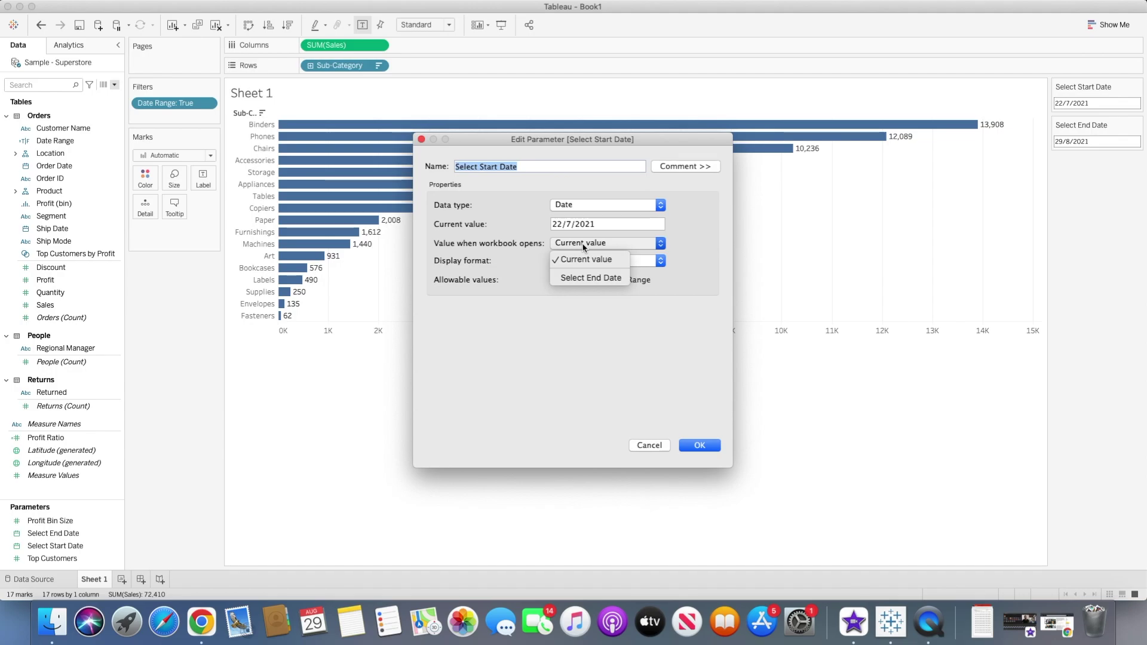
click(666, 352)
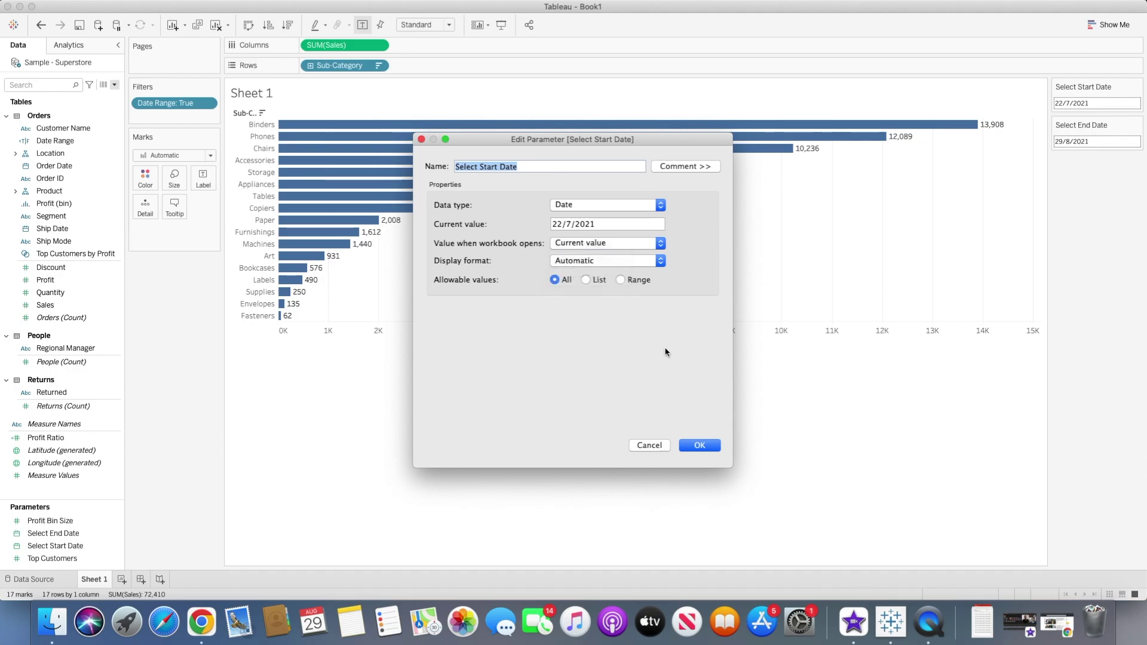
click(702, 445)
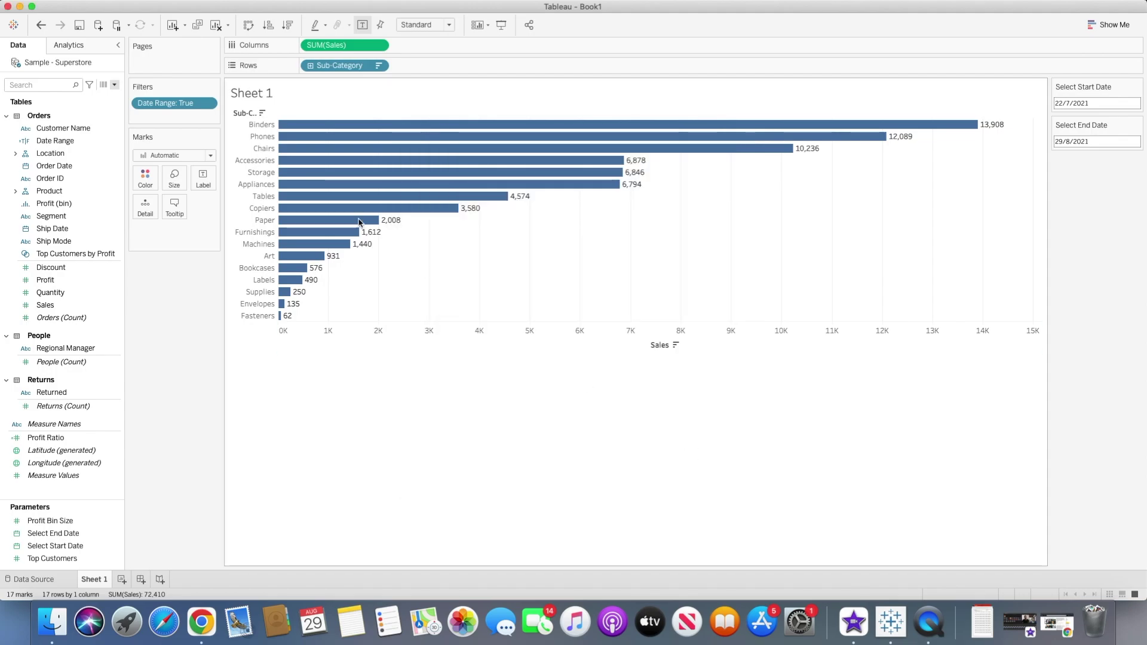
Start a new calculated field named Max Date.
click(115, 84)
click(71, 93)
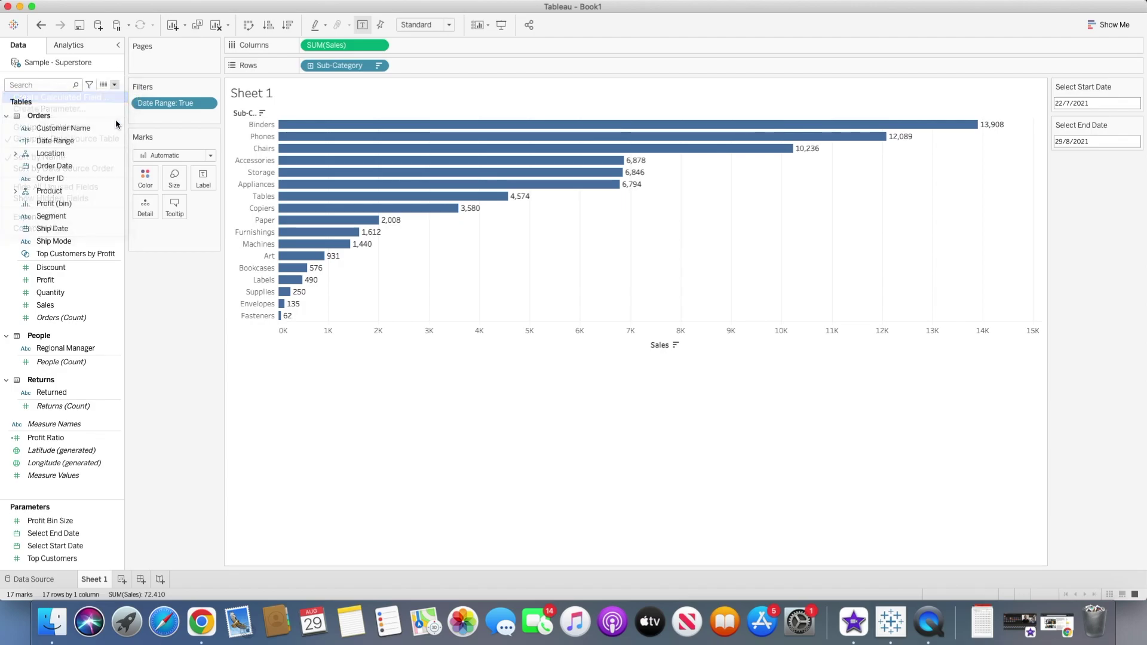
text(M)
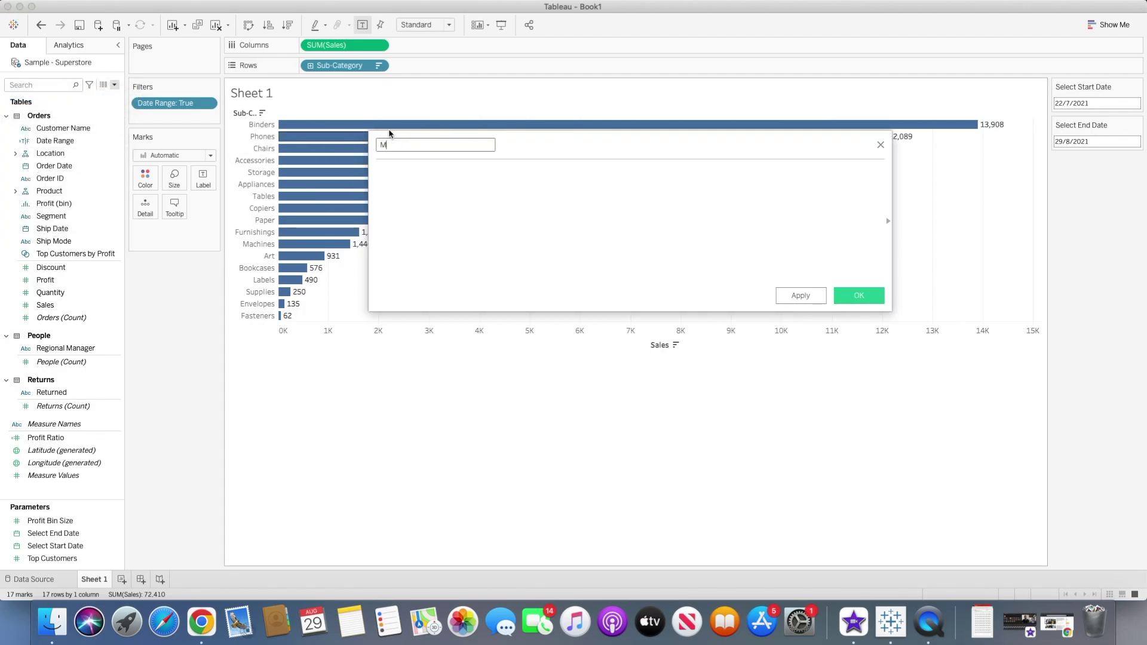
text(ax Date)
click(424, 188)
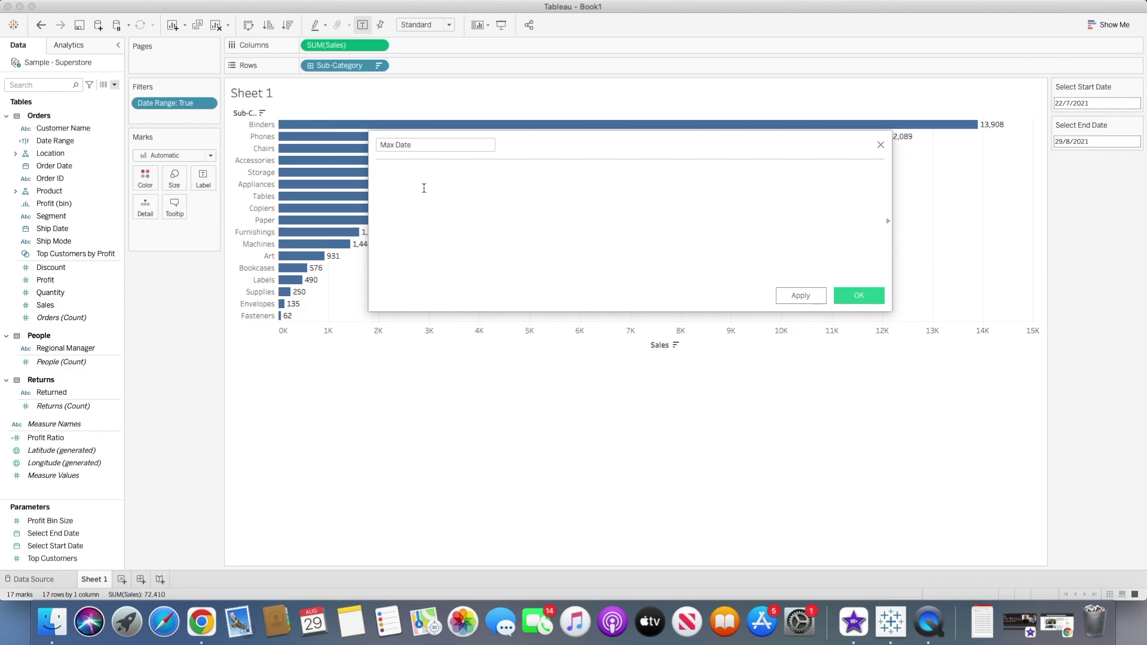
Enter the formula { FIXED : MAX([Order Date])} for the Max Date field.
text(fix)
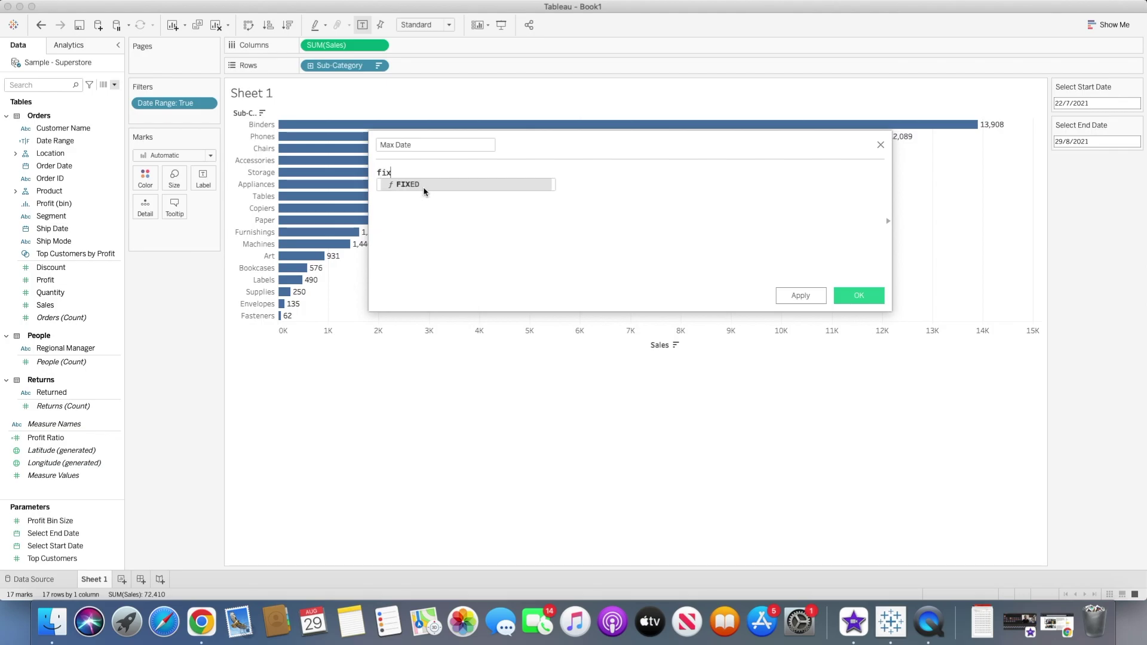
click(430, 188)
text(:)
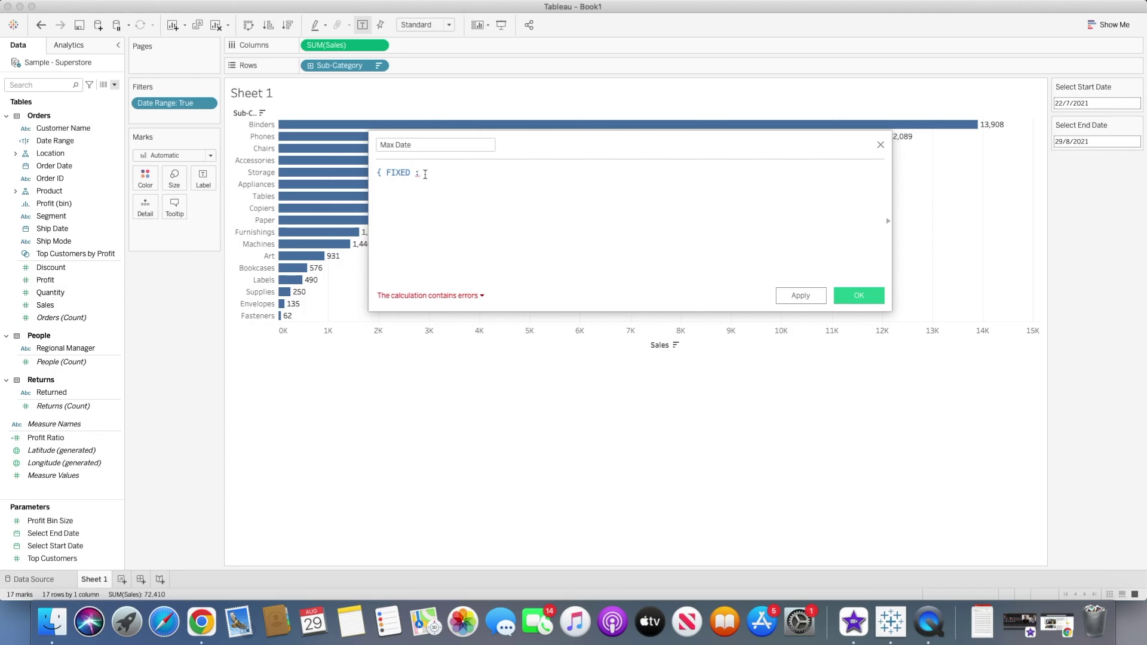
text(max)
key(Return)
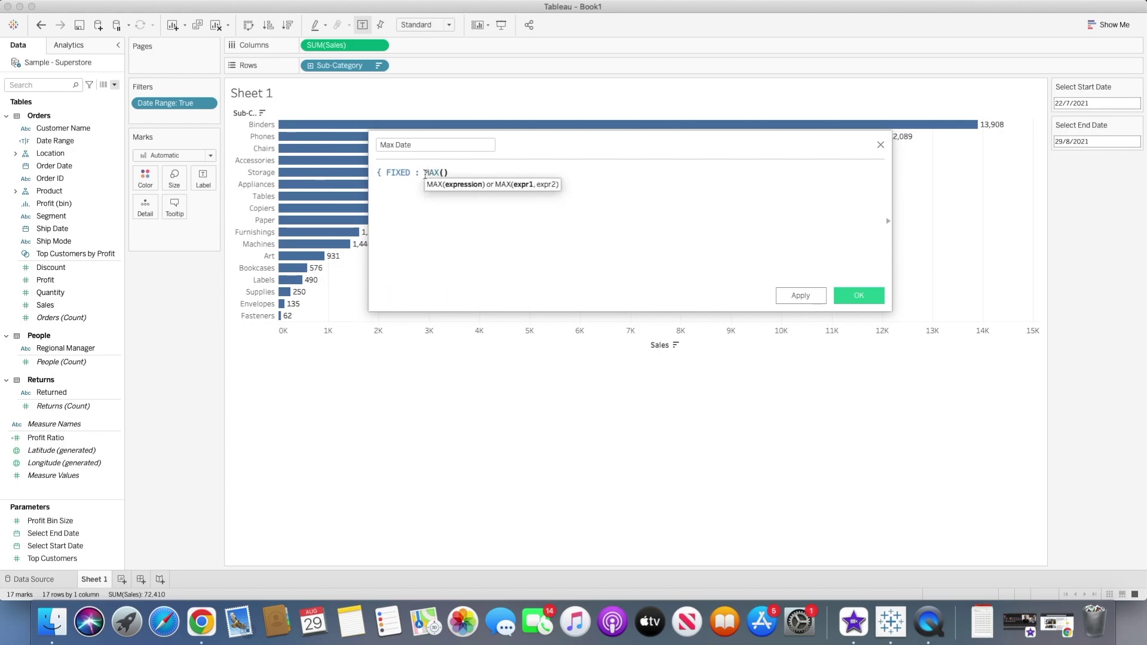
text([ord)
key(Return)
text(})
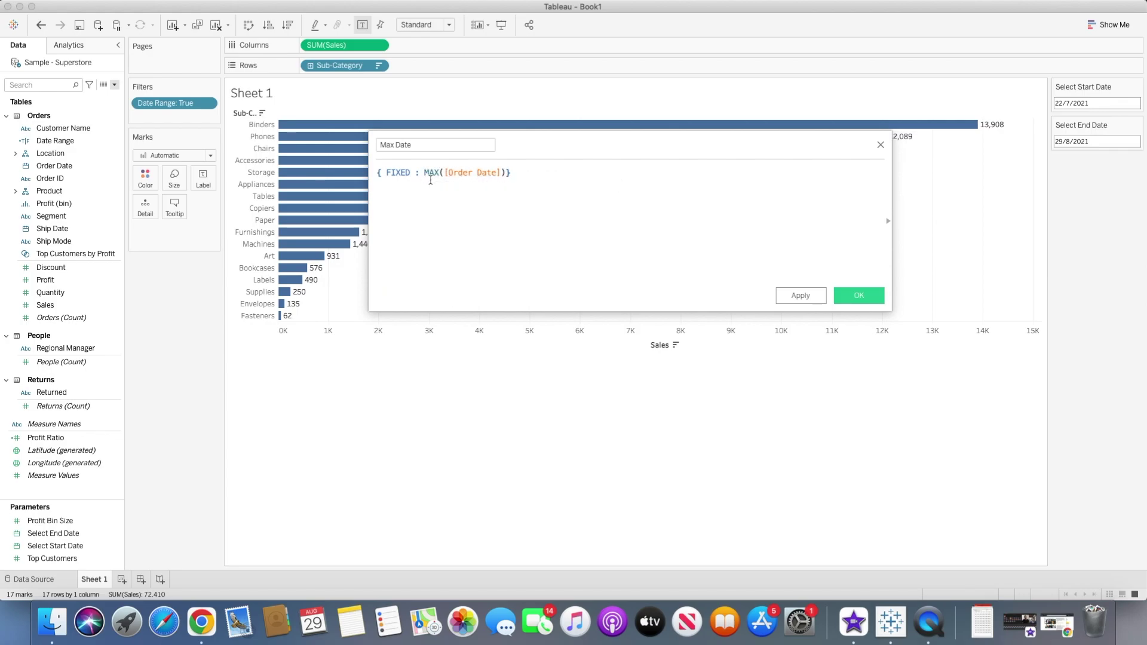
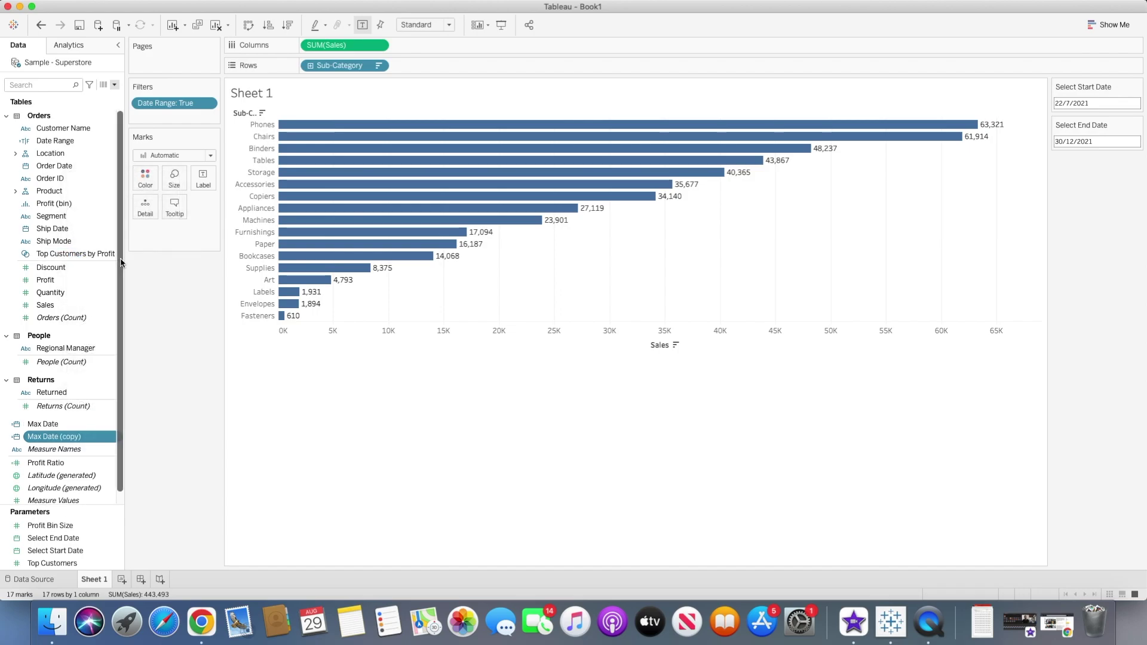
Add the Max Date (copy) field to the bar chart's columns as a year.
double_click(80, 437)
click(213, 295)
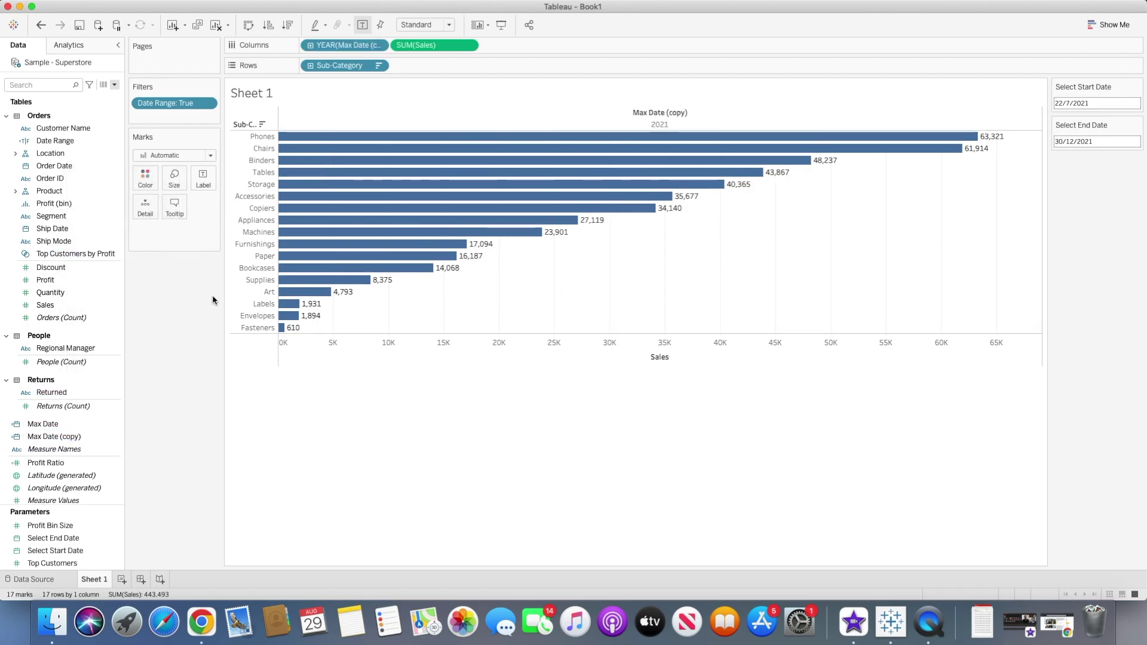
Undo adding Max Date (copy) to the chart's columns and rename that field Max Date - 7.
key(super+z)
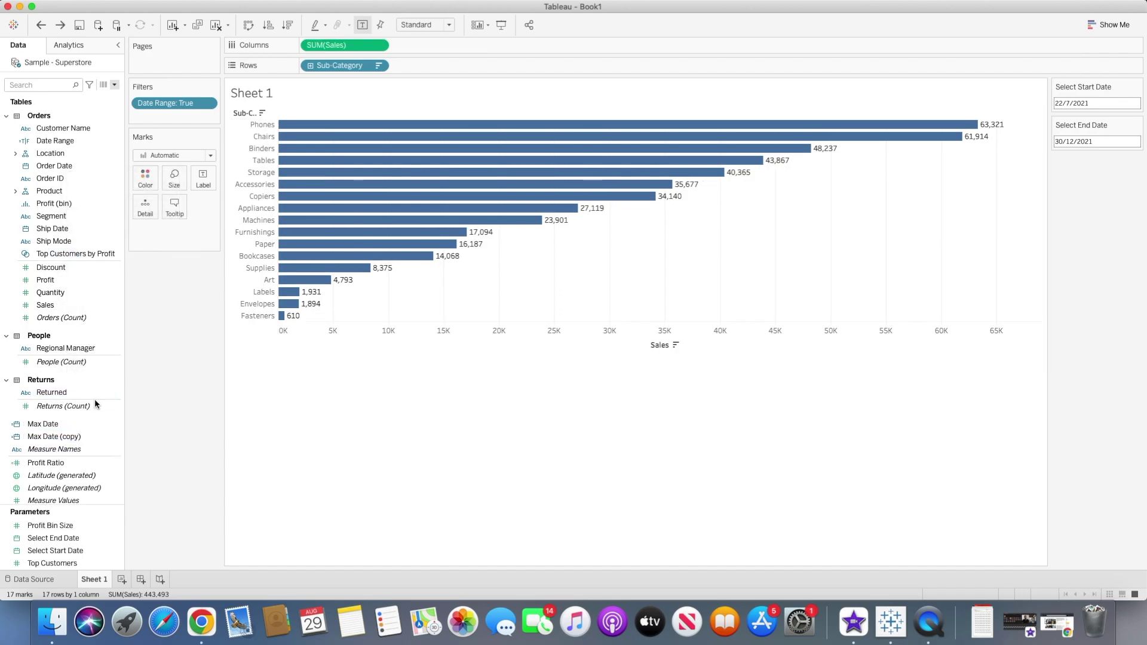
click(92, 437)
click(113, 438)
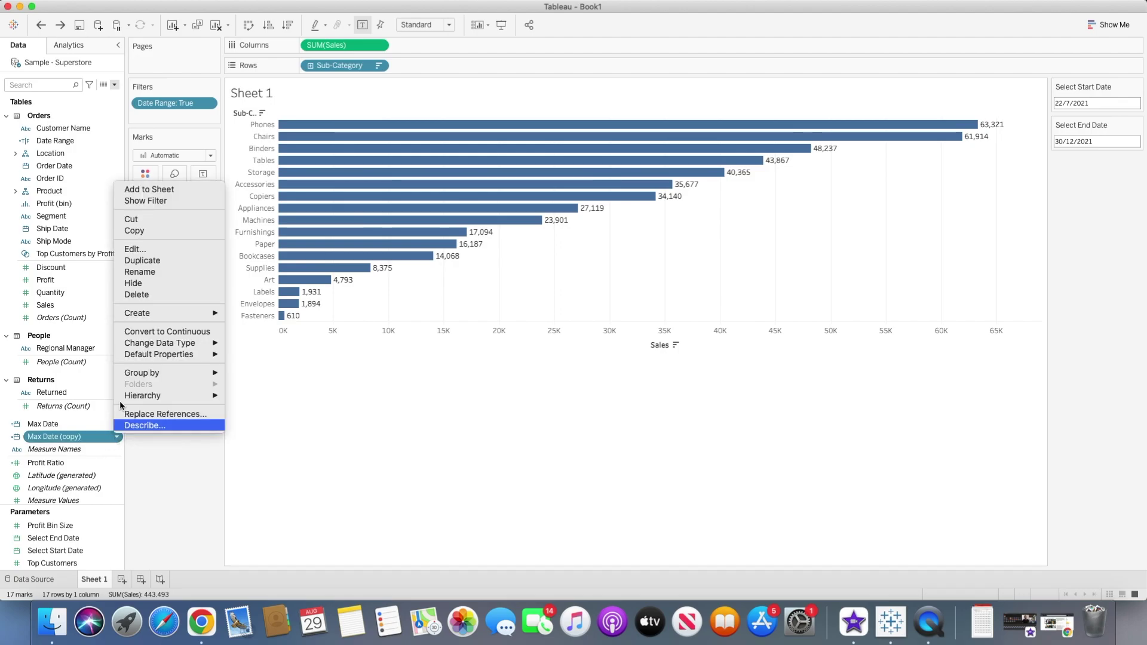
click(144, 254)
click(451, 143)
key(BackSpace)
key(BackSpace)
key(BackSpace)
key(BackSpace)
key(BackSpace)
key(BackSpace)
text(- 7)
Change the Max Date - 7 formula to { FIXED : Dateadd('day',-7,MAX([Order Date]))} and save the field.
click(426, 172)
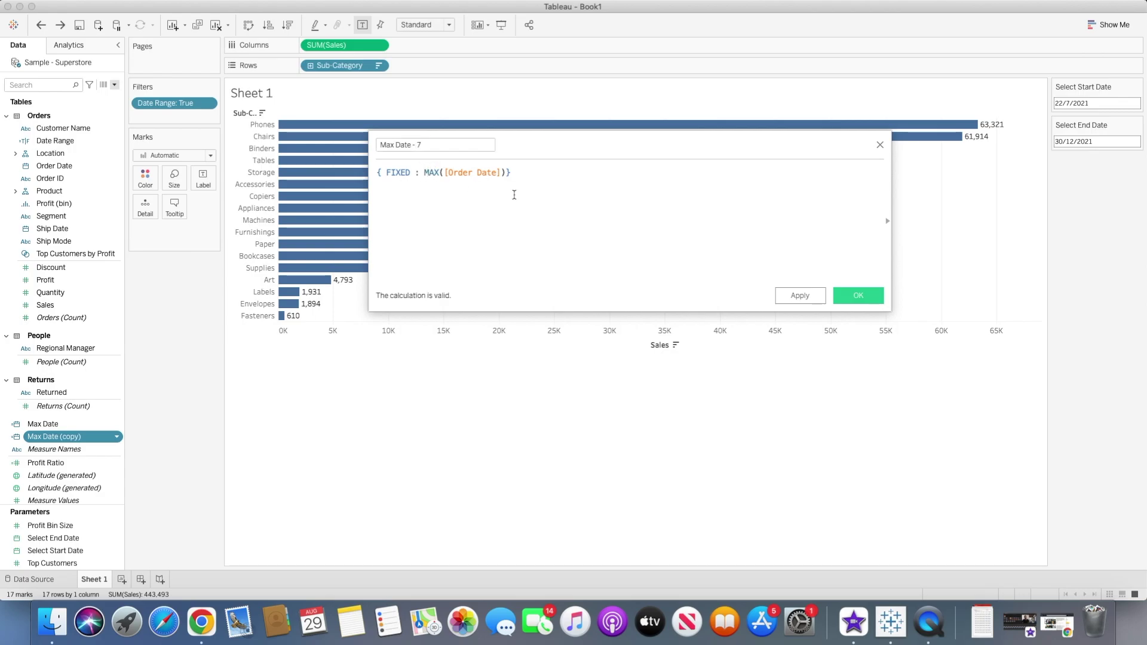
text(Dateadd()
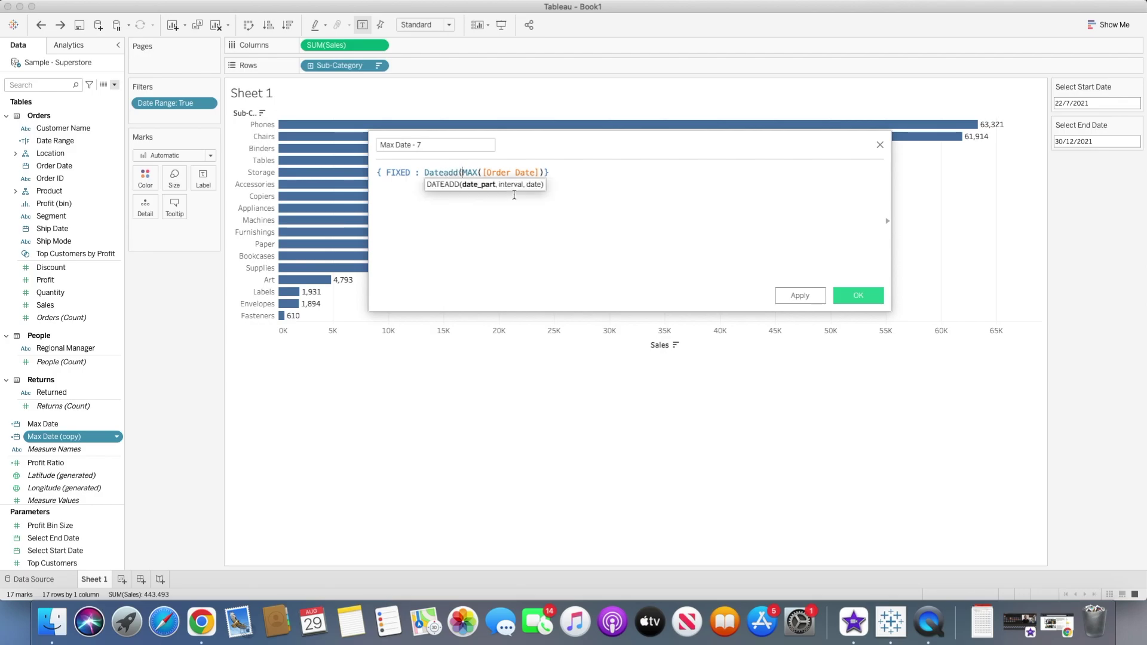
text('day',-7,)
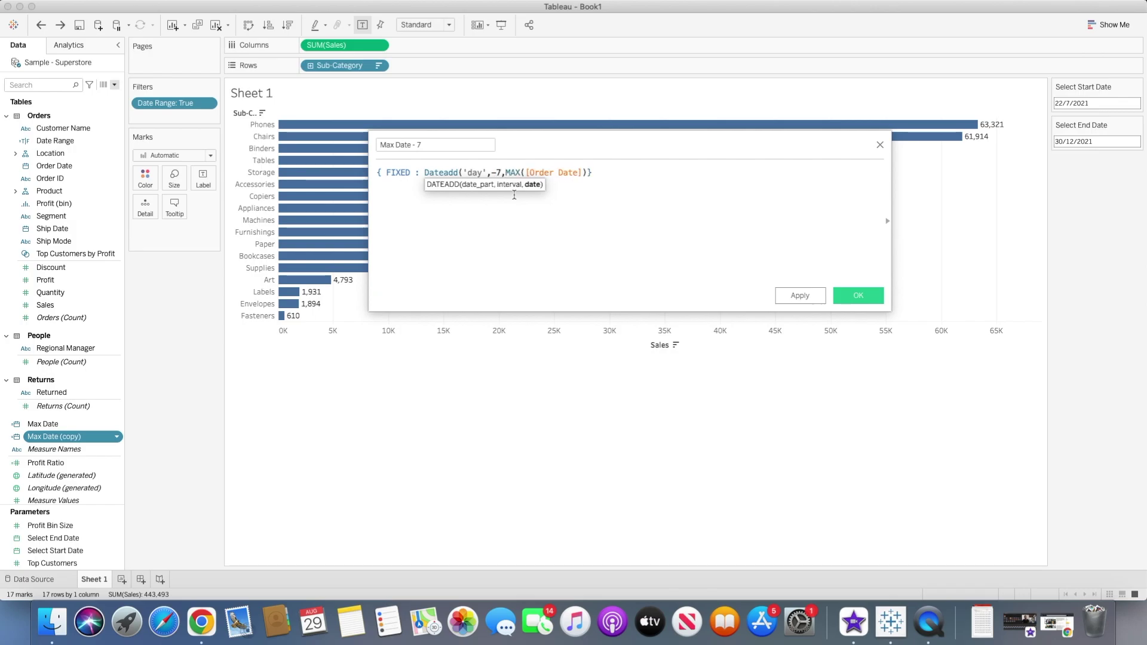
mouse_move(588, 172)
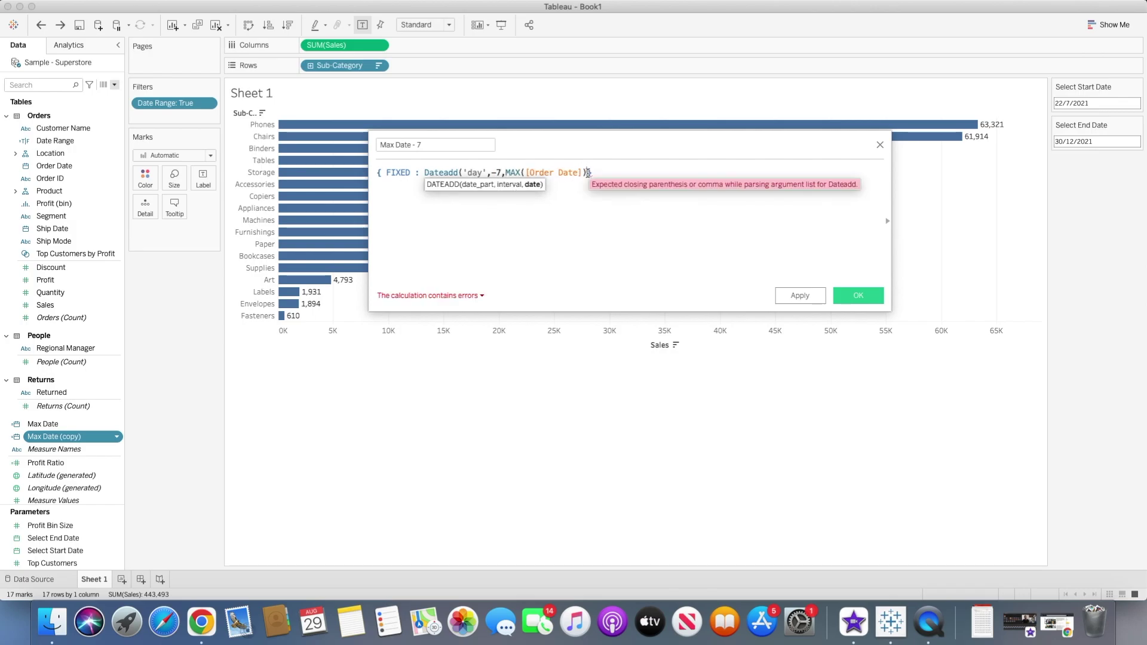
text())
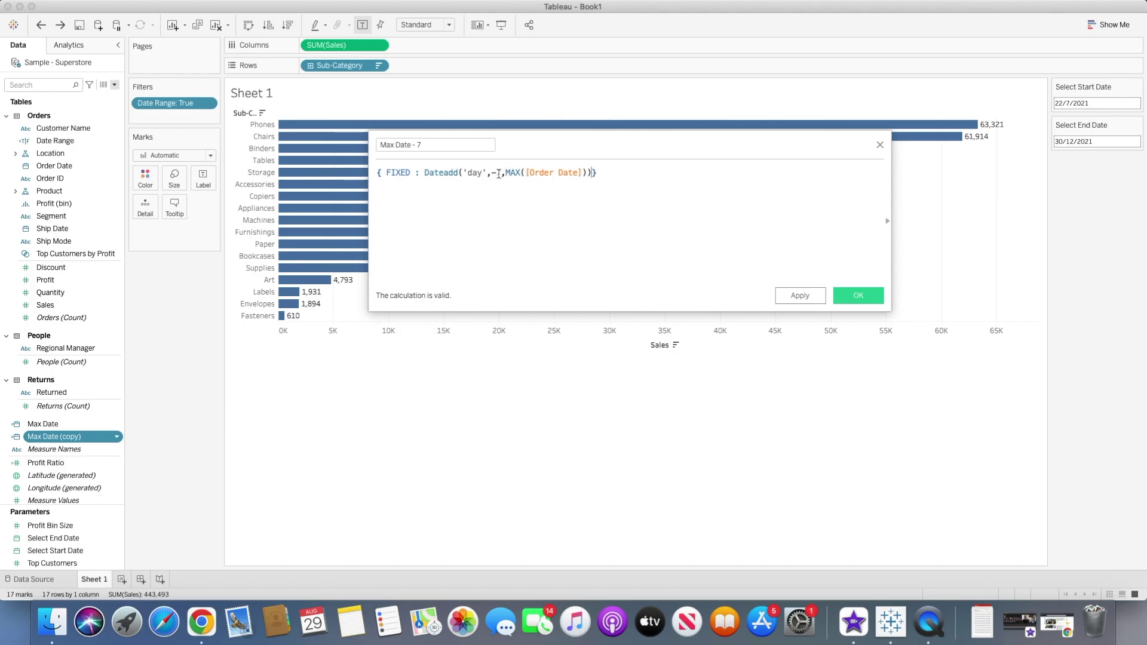
click(859, 295)
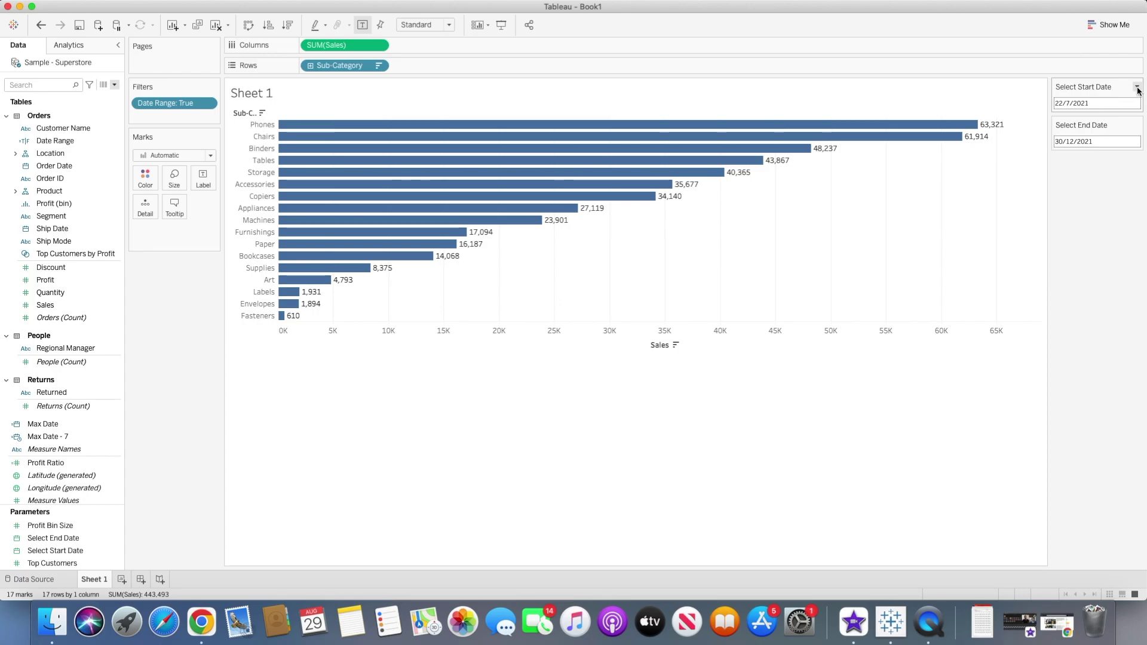
Set the Select Start Date parameter to take its value from Max Date - 7 when the workbook opens.
click(1137, 88)
click(1070, 99)
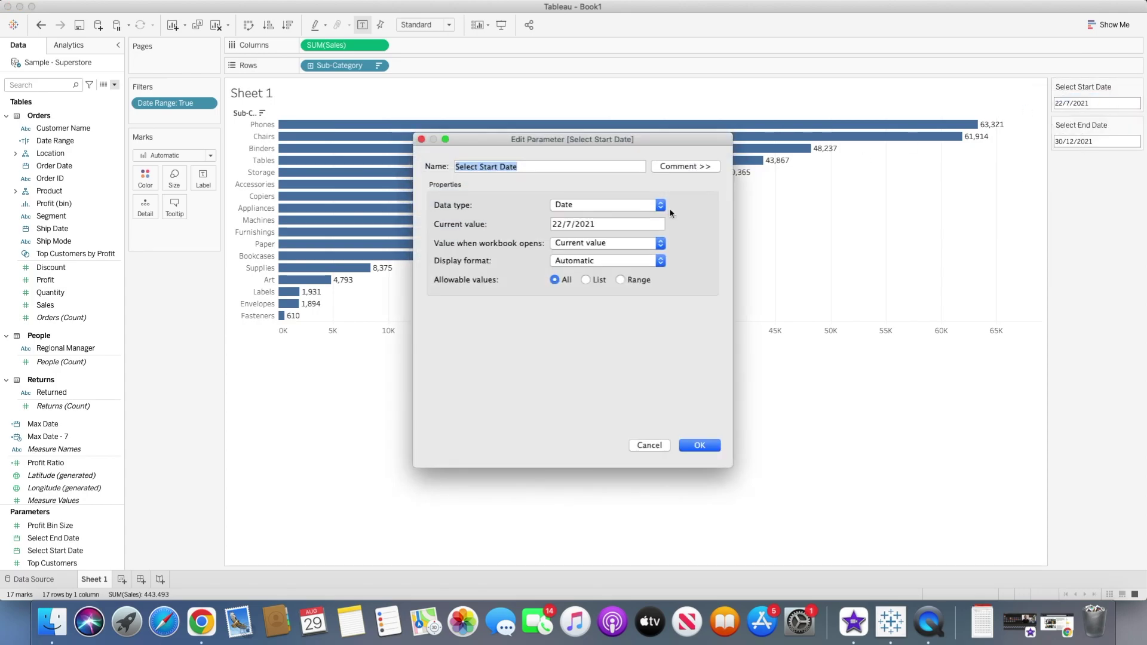
click(595, 244)
click(597, 290)
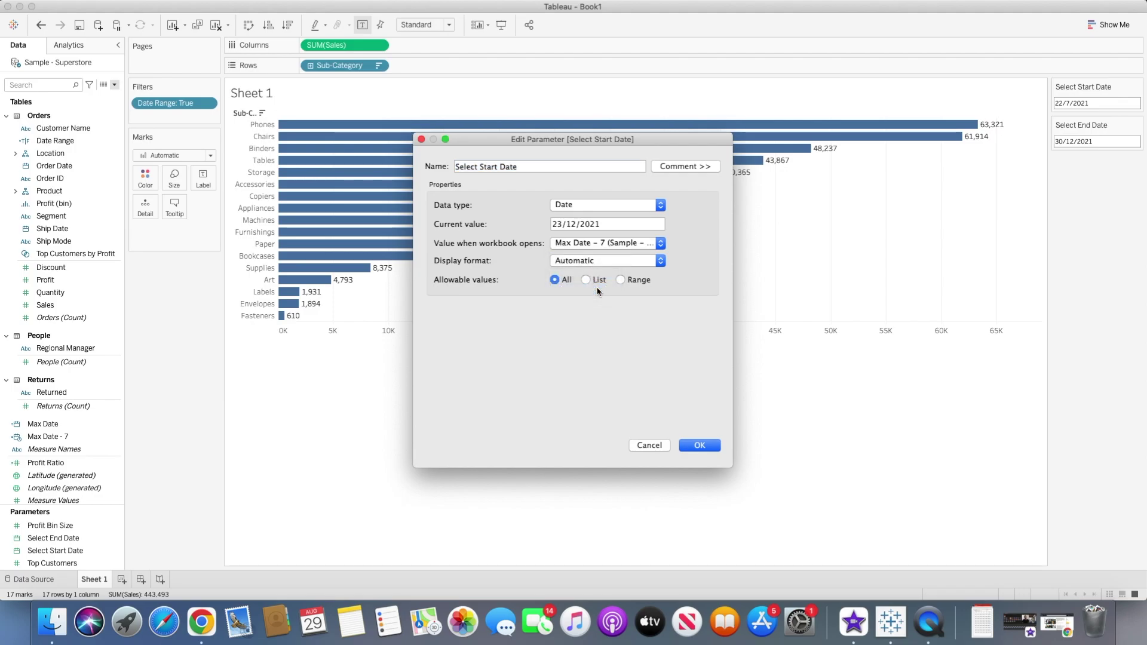
click(699, 445)
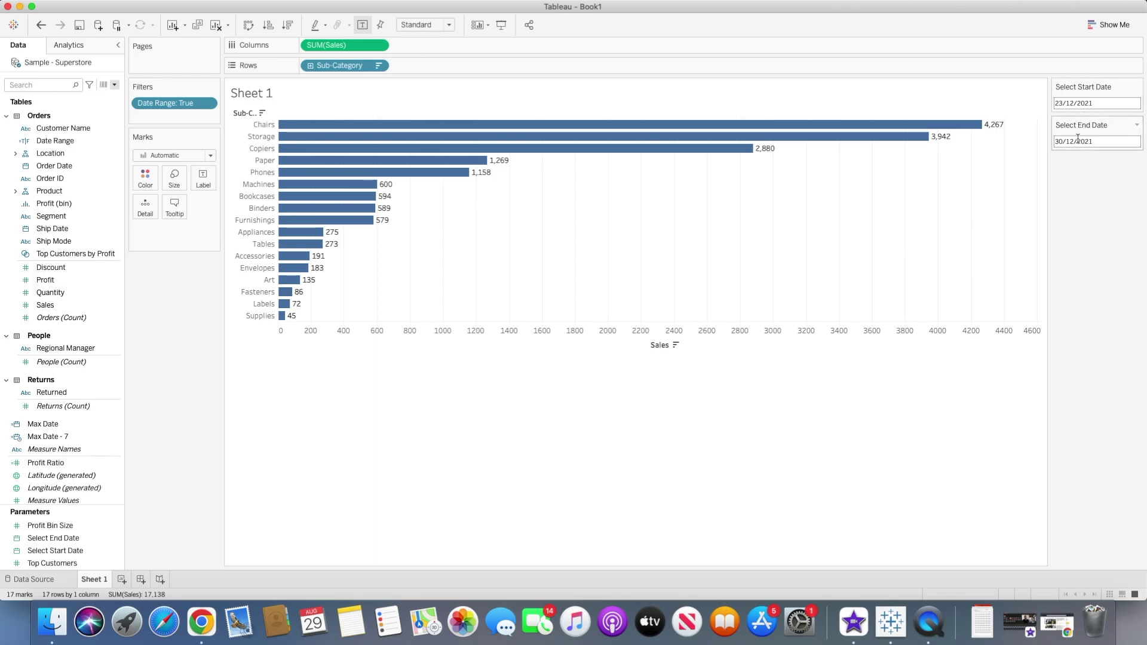
click(1087, 103)
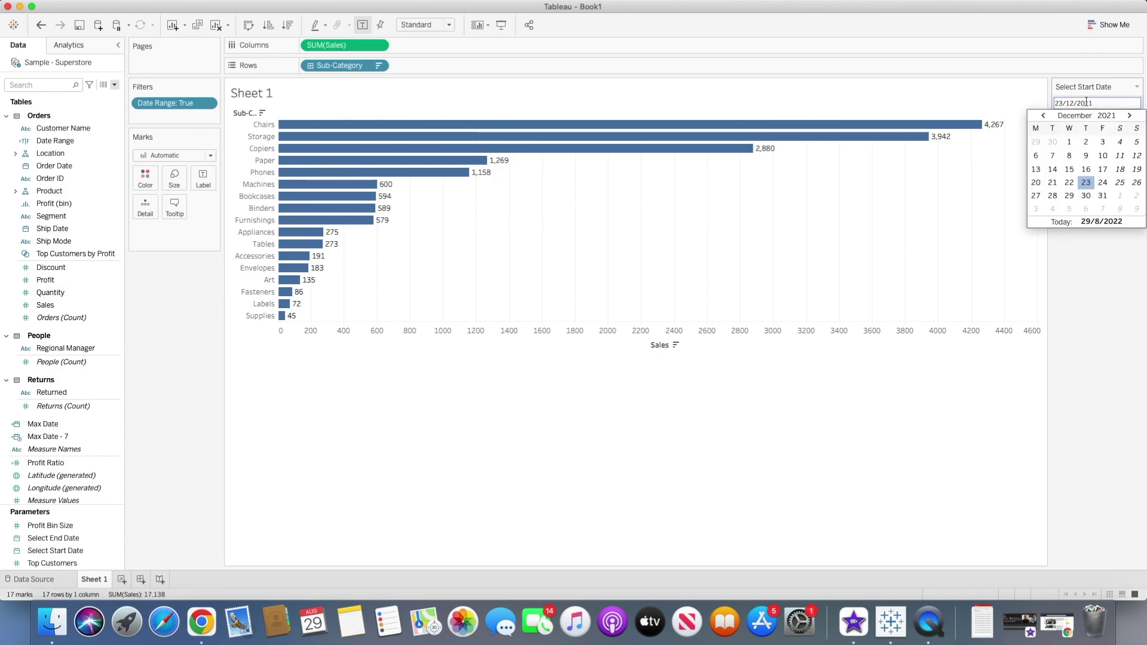
click(1114, 306)
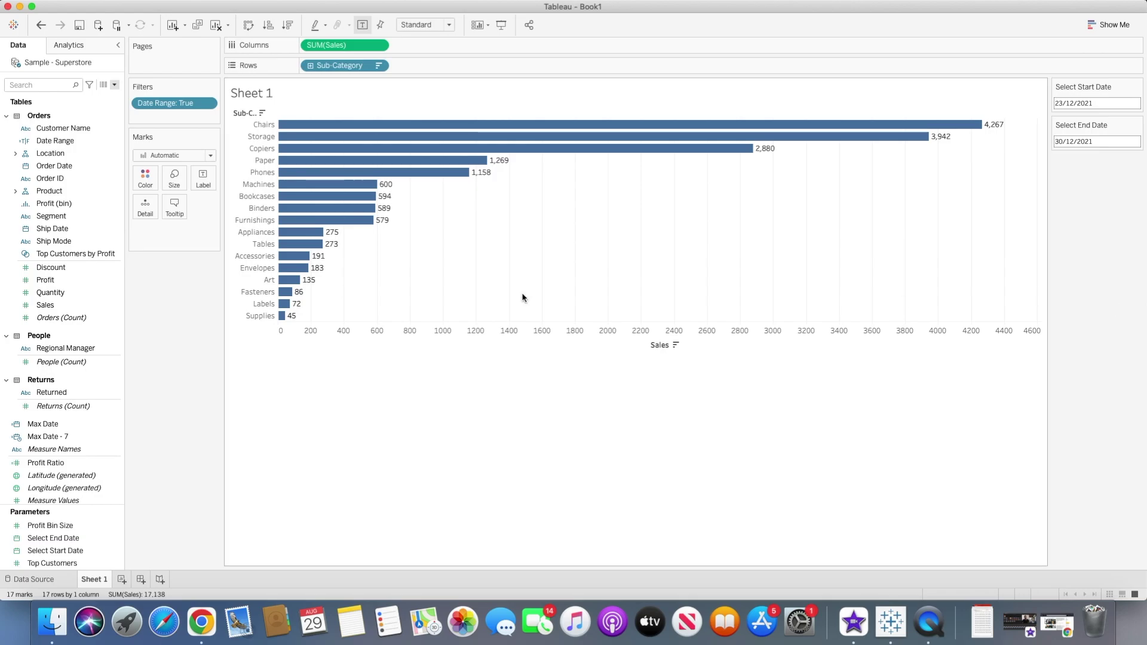
Duplicate the Max Date - 7 calculated field.
click(71, 440)
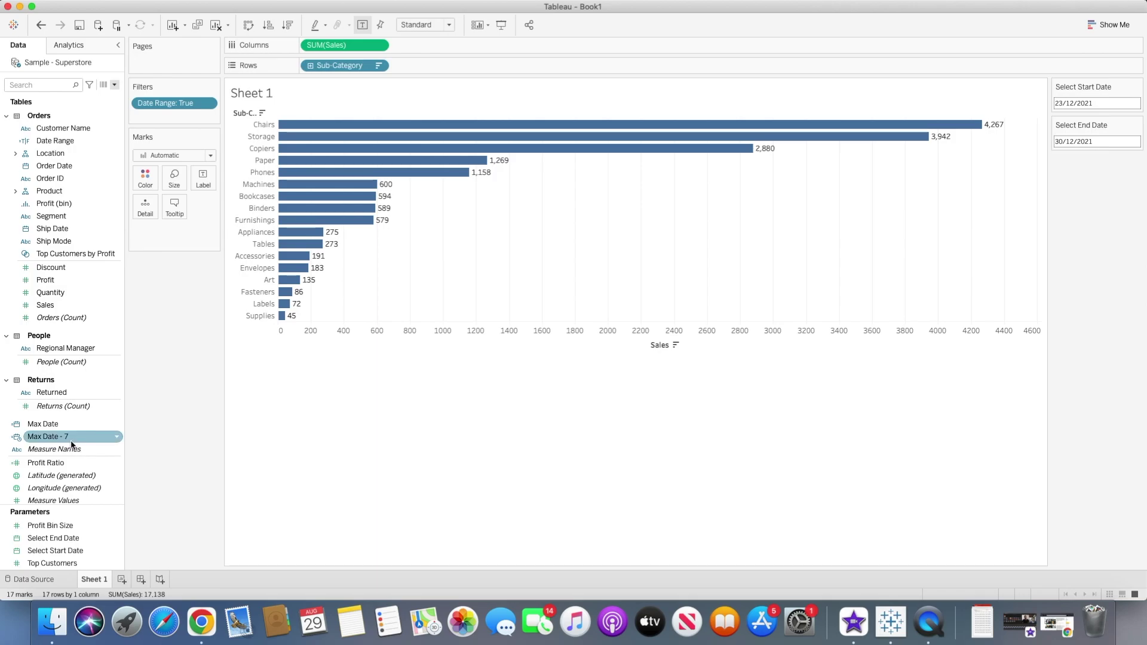
click(115, 437)
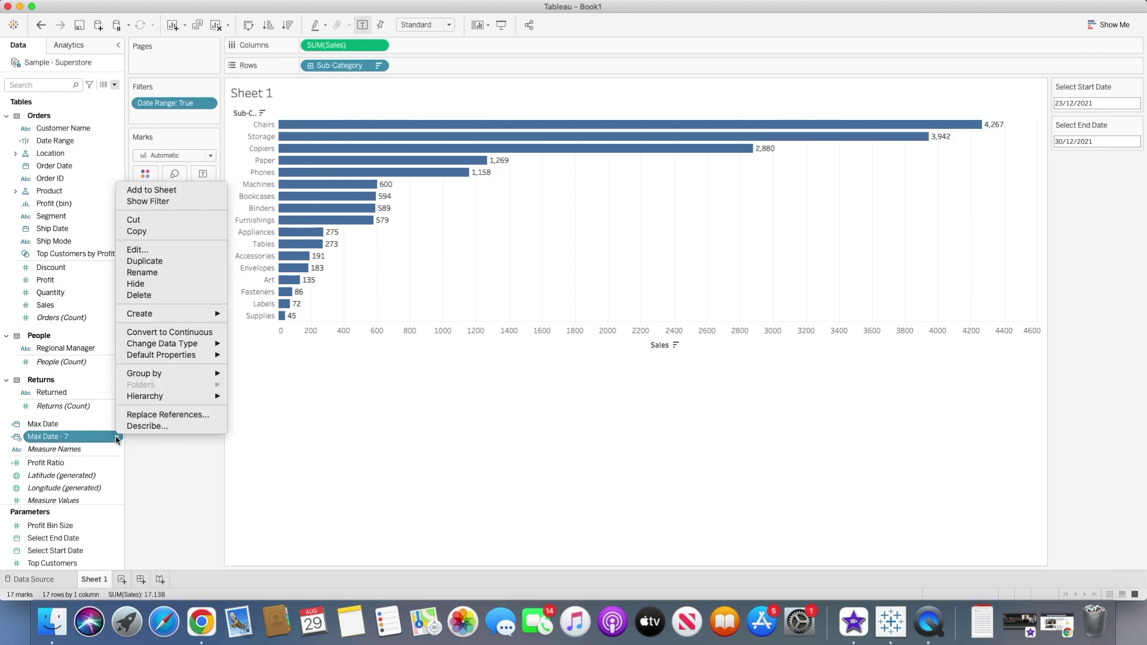
click(156, 261)
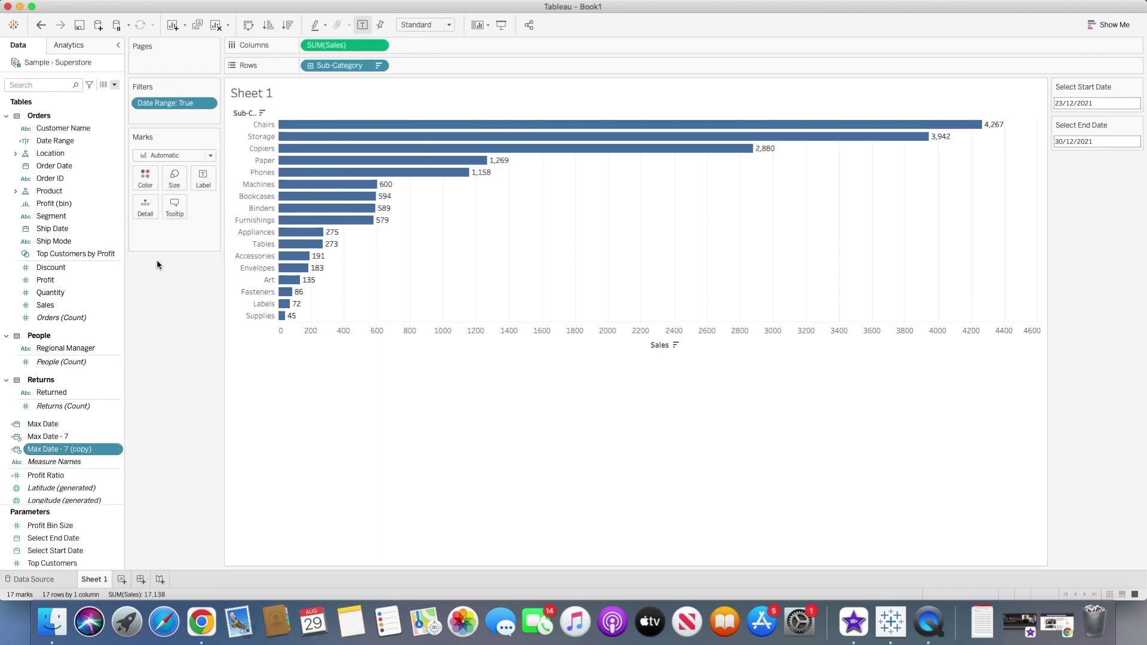
Rename the Max Date - 7 (copy) field as Max Date - 1st day of the month in its calculation editor.
click(116, 450)
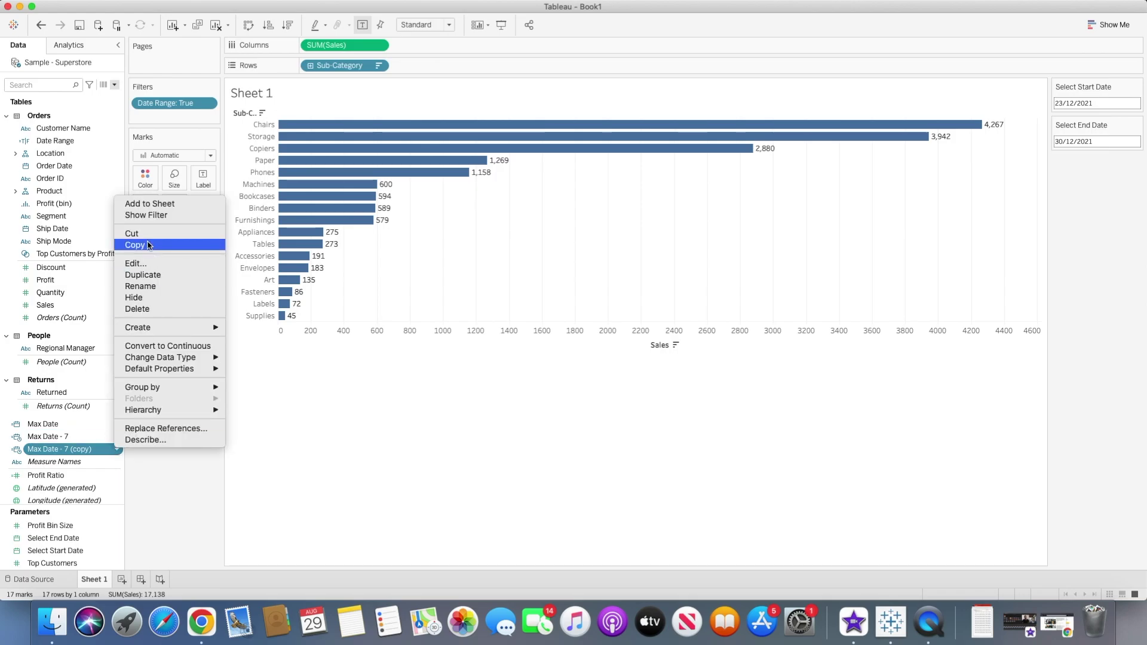
click(141, 263)
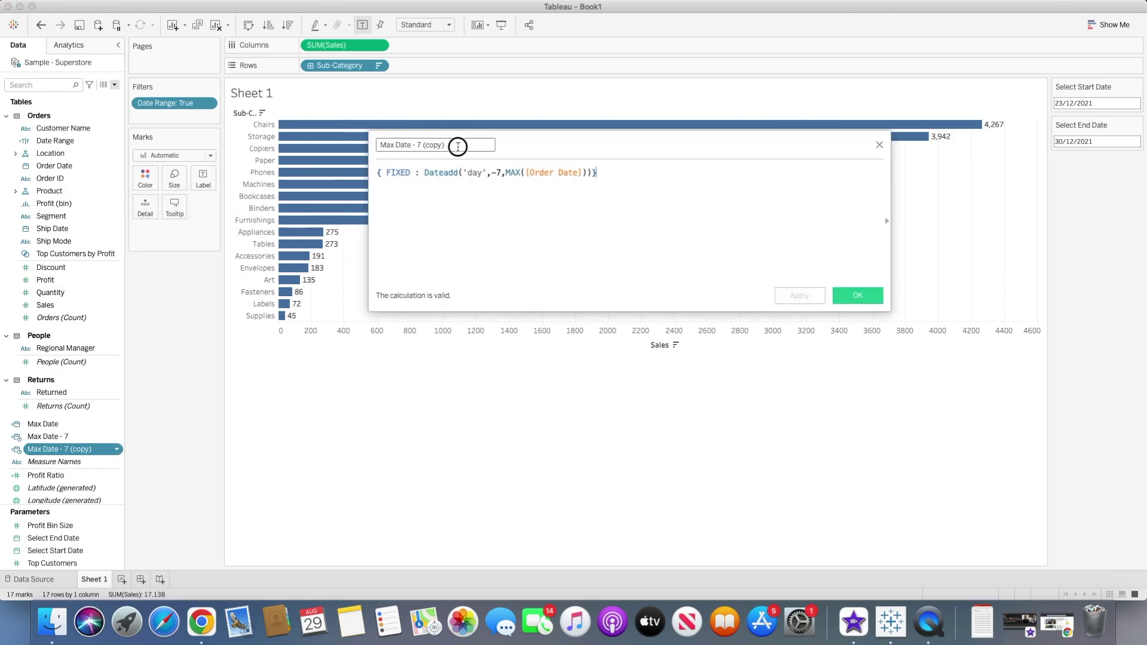
key(BackSpace)
key(BackSpace)
key(BackSpace)
key(BackSpace)
key(BackSpace)
key(BackSpace)
key(BackSpace)
key(BackSpace)
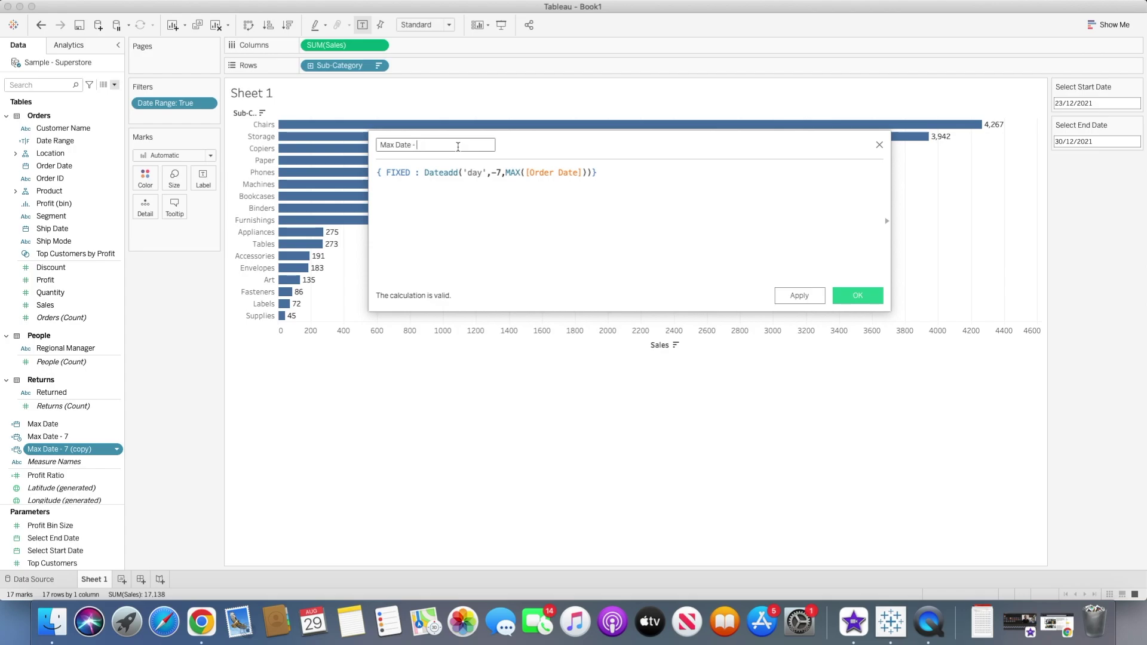
text(2st day of the month)
click(420, 145)
key(BackSpace)
text(1)
key(Return)
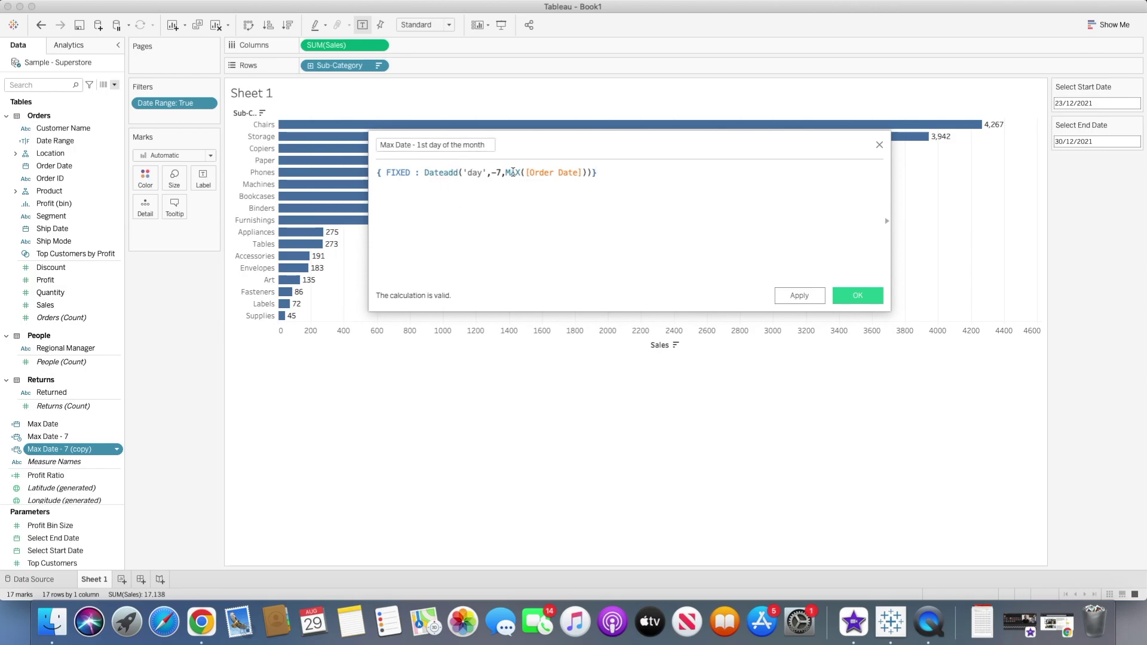
Replace the Dateadd function in the formula with DATETRUNC and remove the 'day' and -7 arguments.
drag(506, 173, 464, 174)
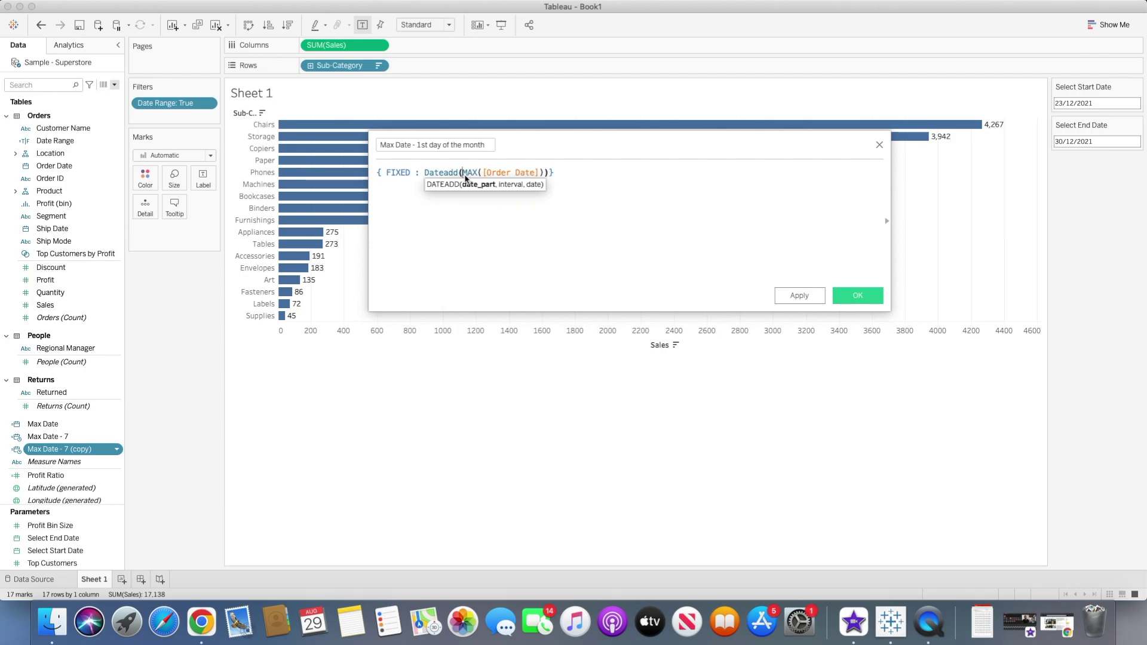
key(BackSpace)
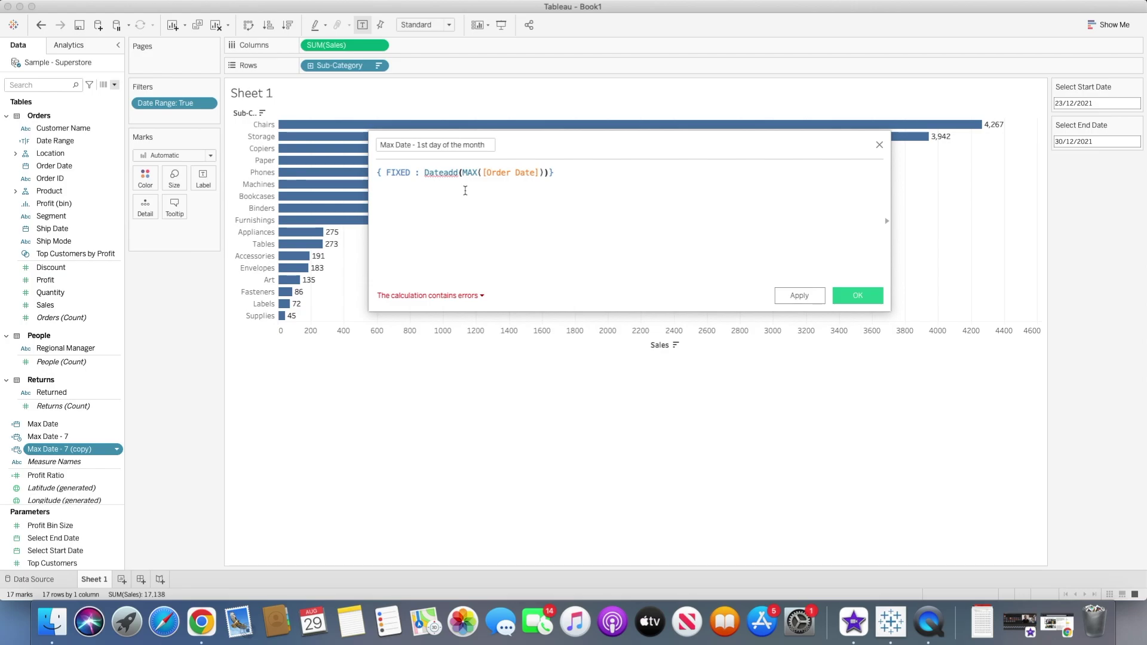
key(BackSpace)
key(BackSpace)
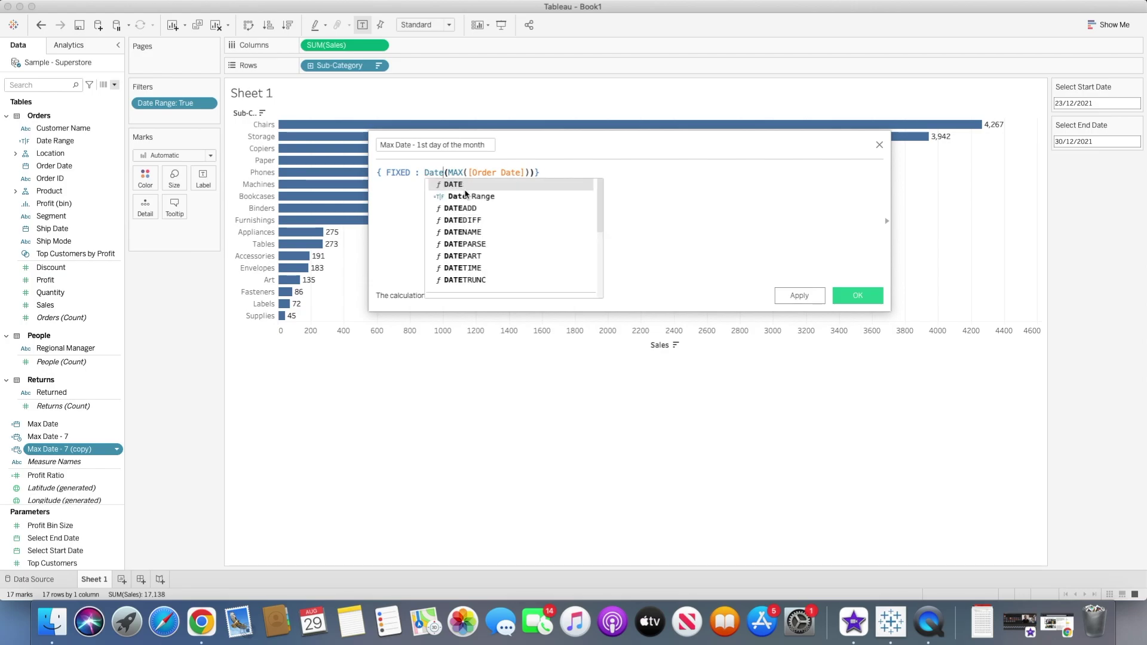
key(Down)
key(Down)
key(Down)
key(Down)
key(Down)
key(Down)
key(Down)
key(Down)
key(Return)
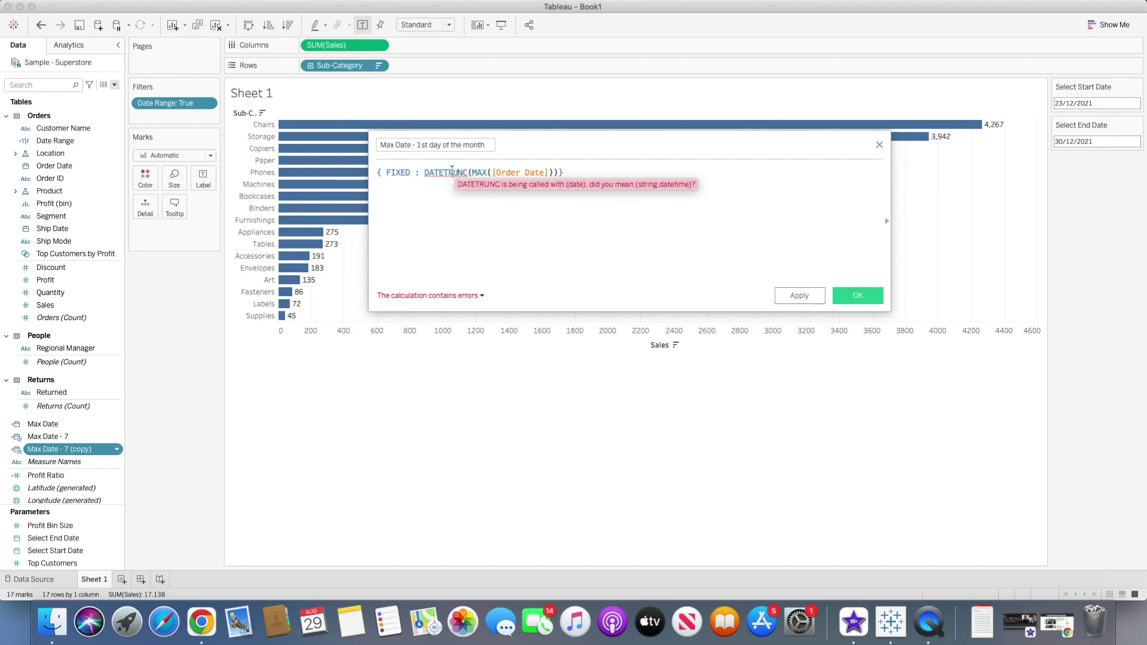
Add 'month' as the DATETRUNC date part, giving { FIXED : DATETRUNC('month',MAX([Order Date]))}, and save the calculated field.
click(886, 220)
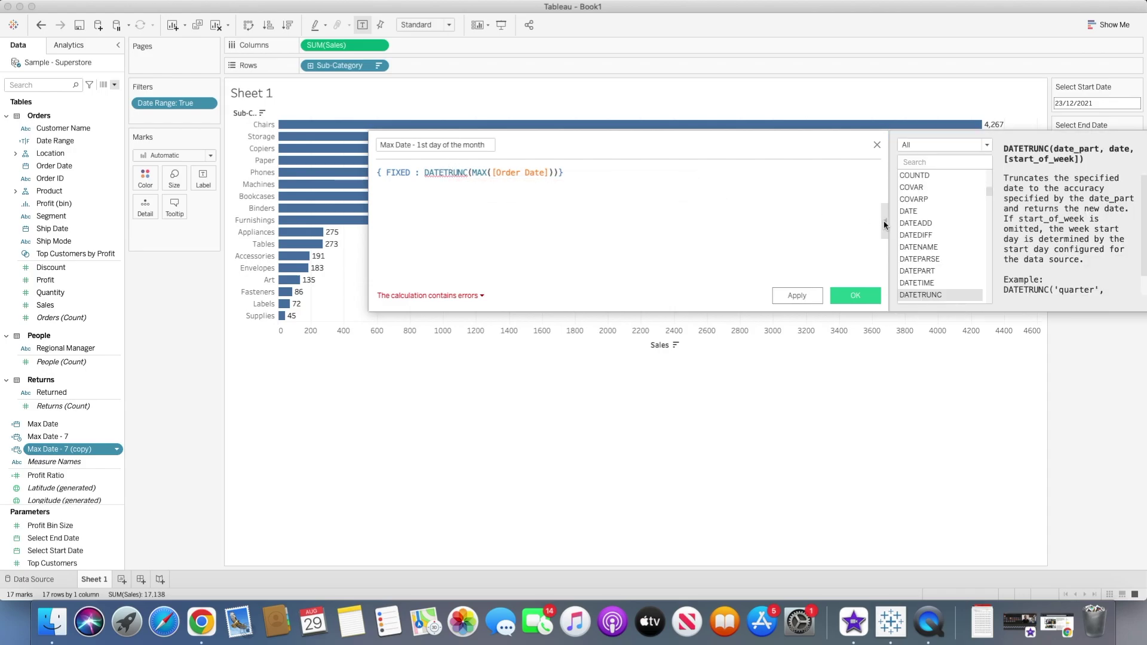
drag(763, 139, 601, 131)
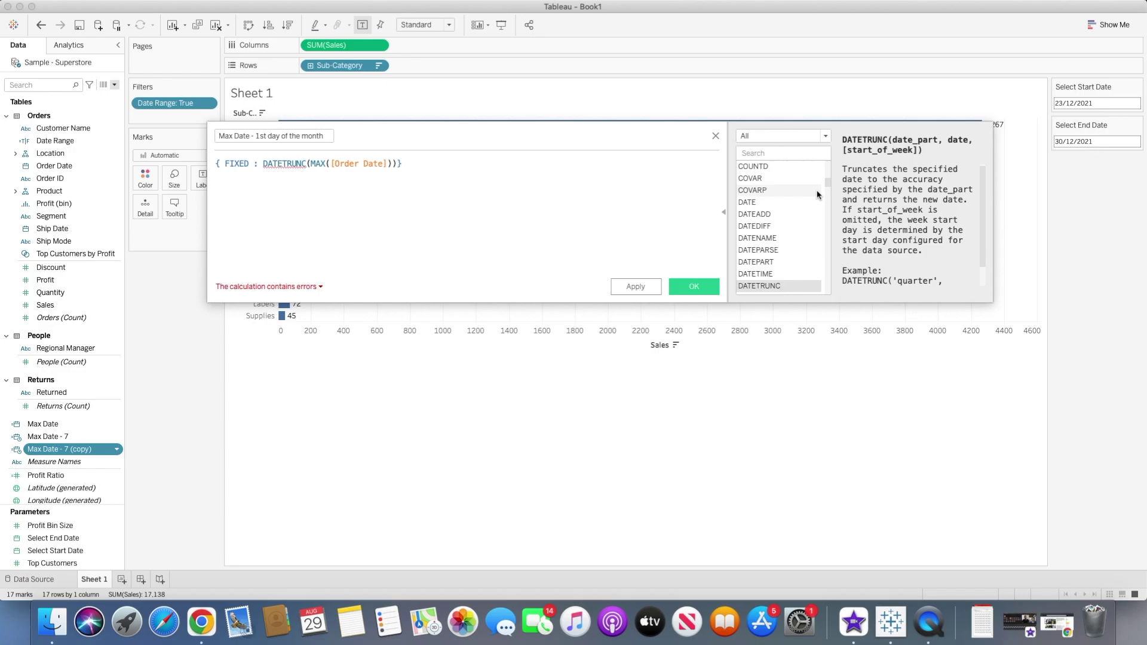
scroll(882, 230, down, 2)
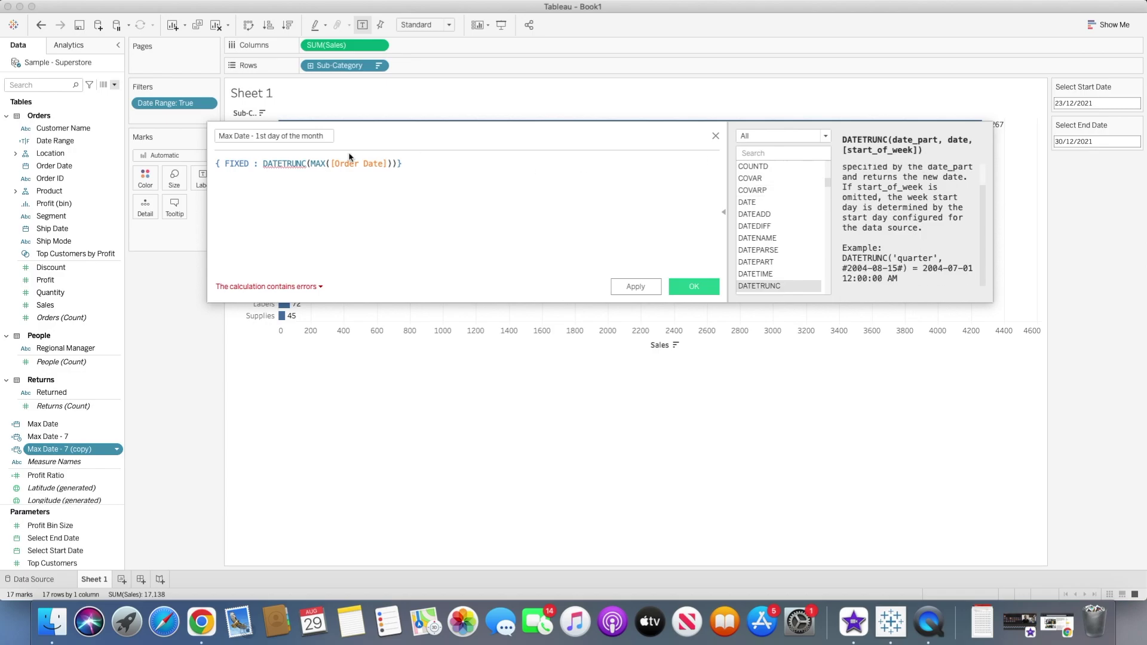
click(313, 164)
text(')
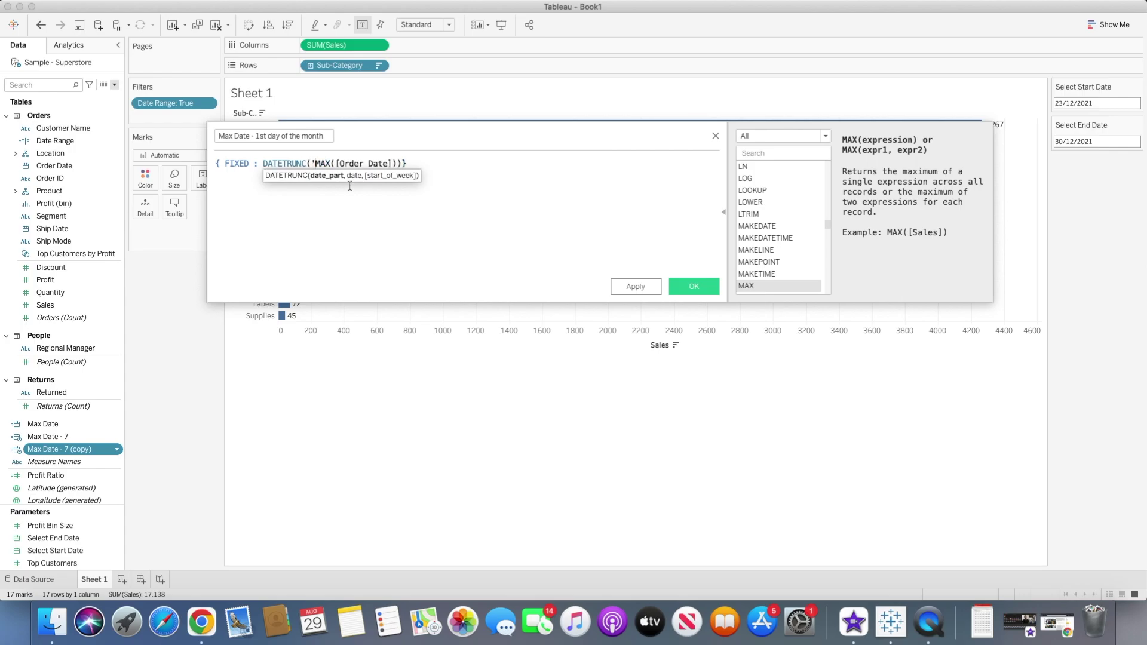
text(month')
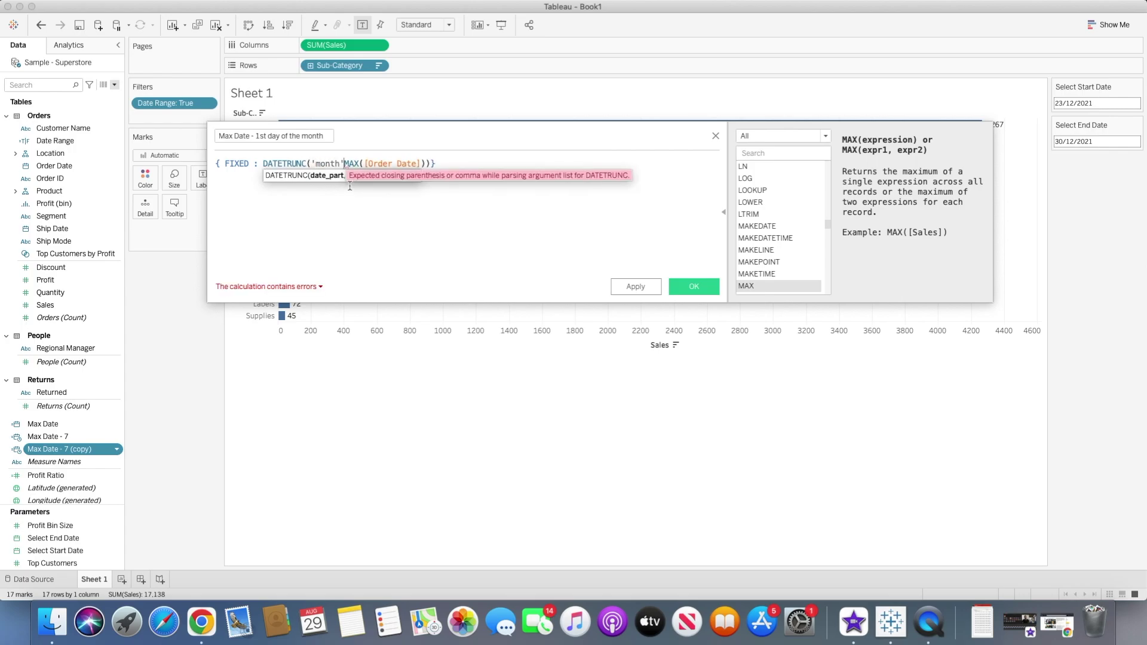
text(,)
key(End)
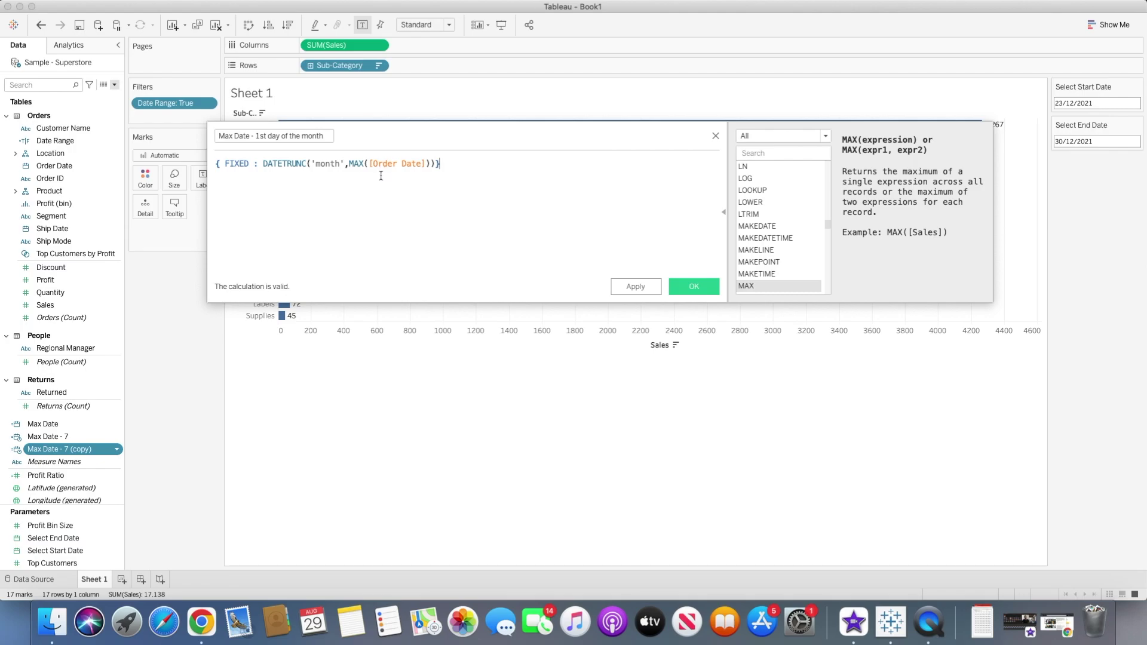
click(694, 286)
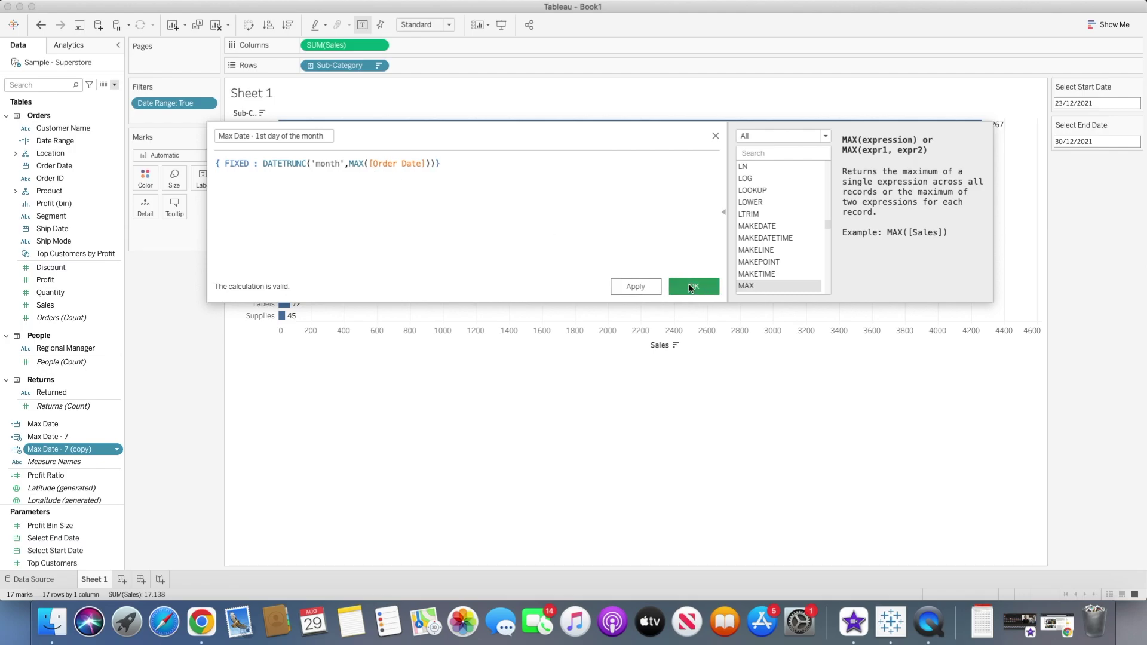
Set the Select Start Date parameter's value on workbook opening to Max Date - 1st day of the month.
click(1137, 86)
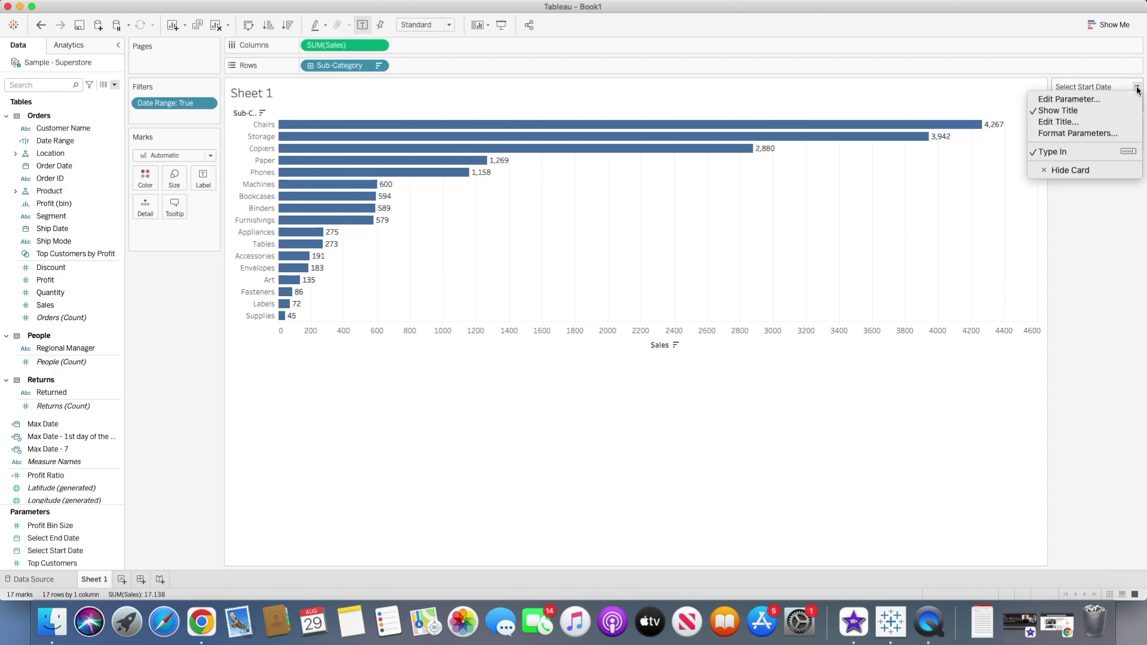
click(1109, 102)
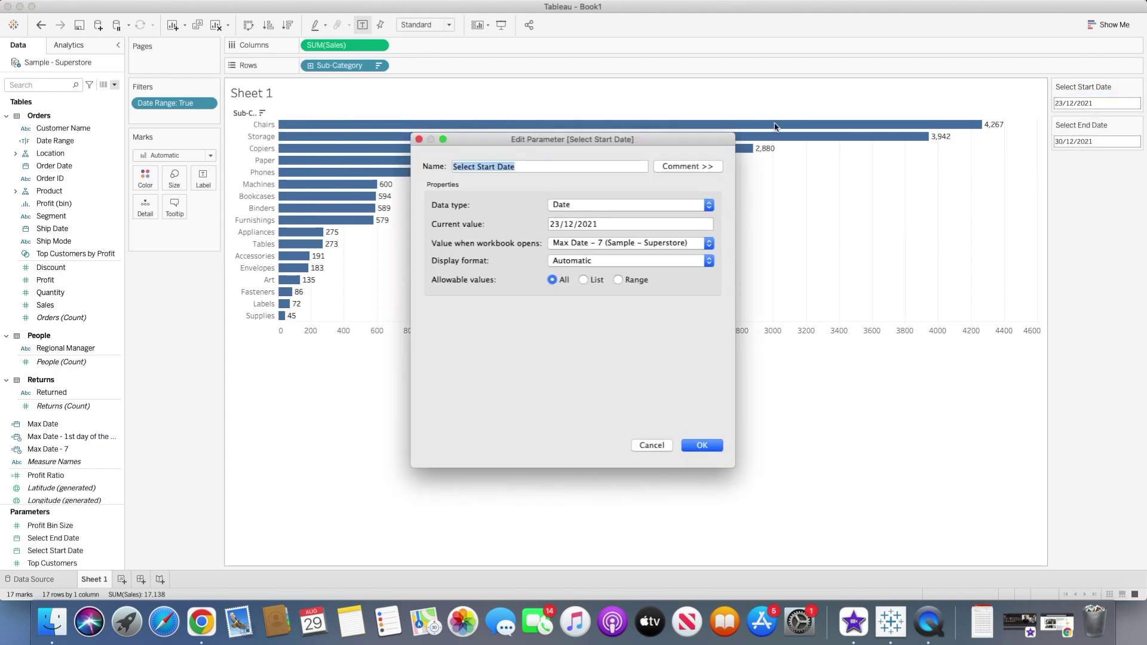
click(627, 246)
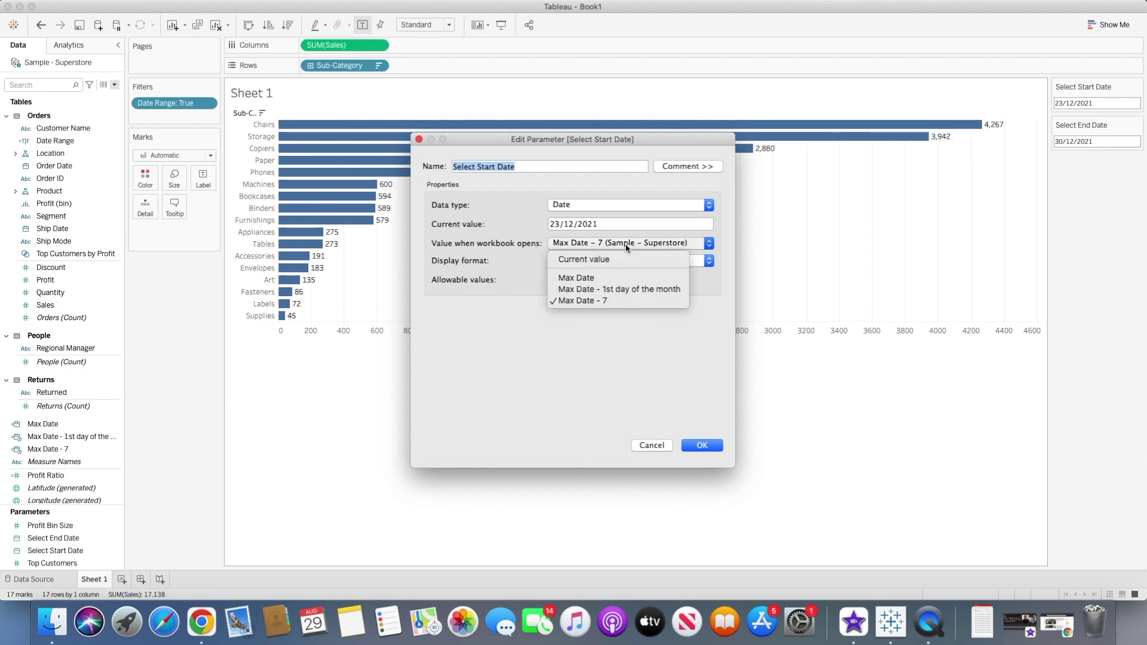
click(619, 290)
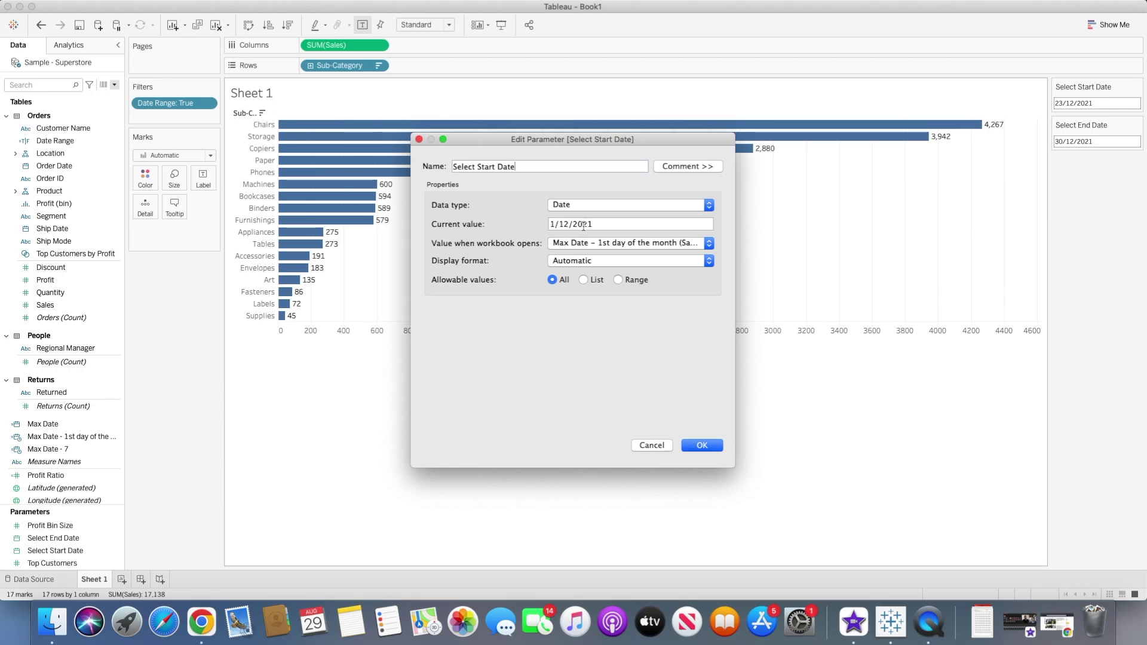
click(703, 446)
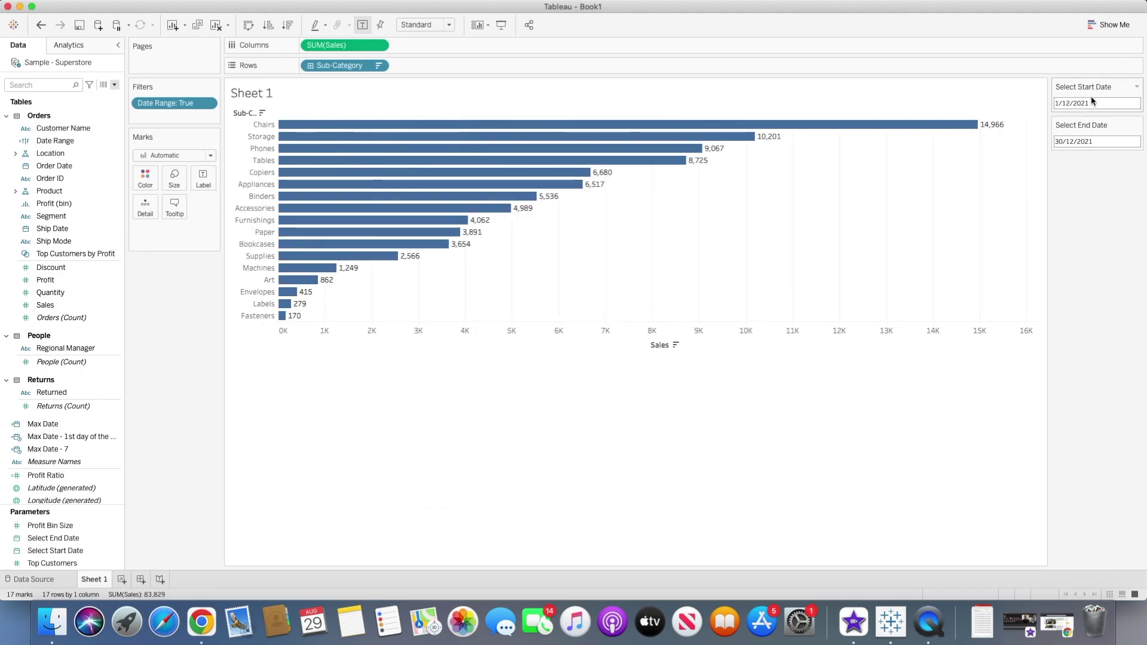